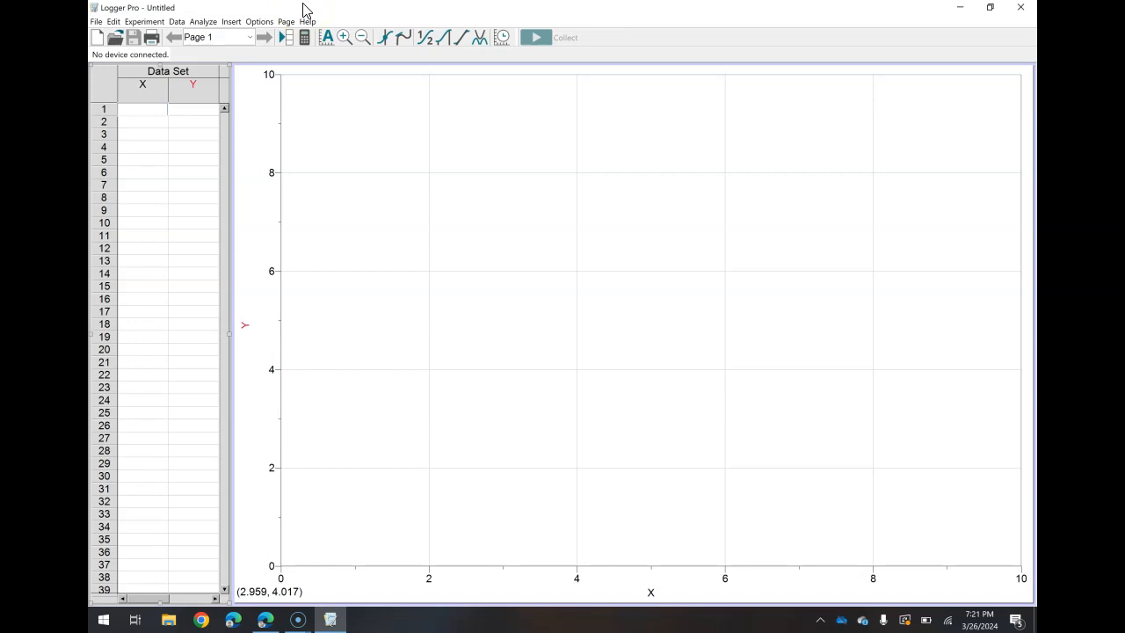
In the Spring Lab Google Sheet, add a 2*period column in column C with =2*B2 and autofill it through row 21.
{"action": "left_click", "coordinate": [266, 620]}
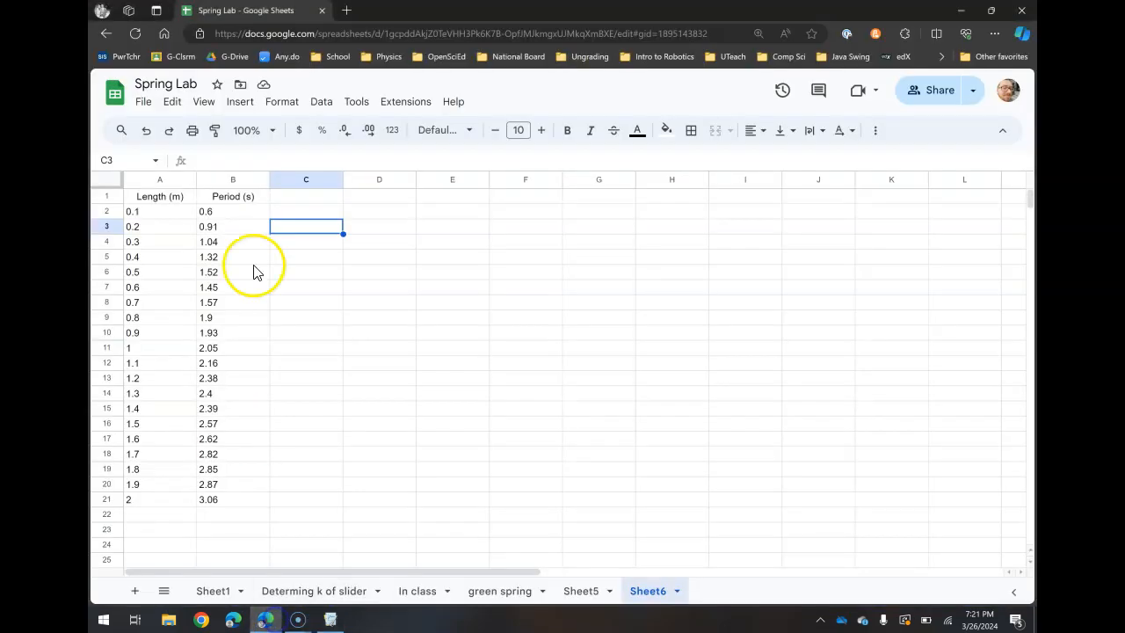
{"action": "left_click", "coordinate": [294, 255]}
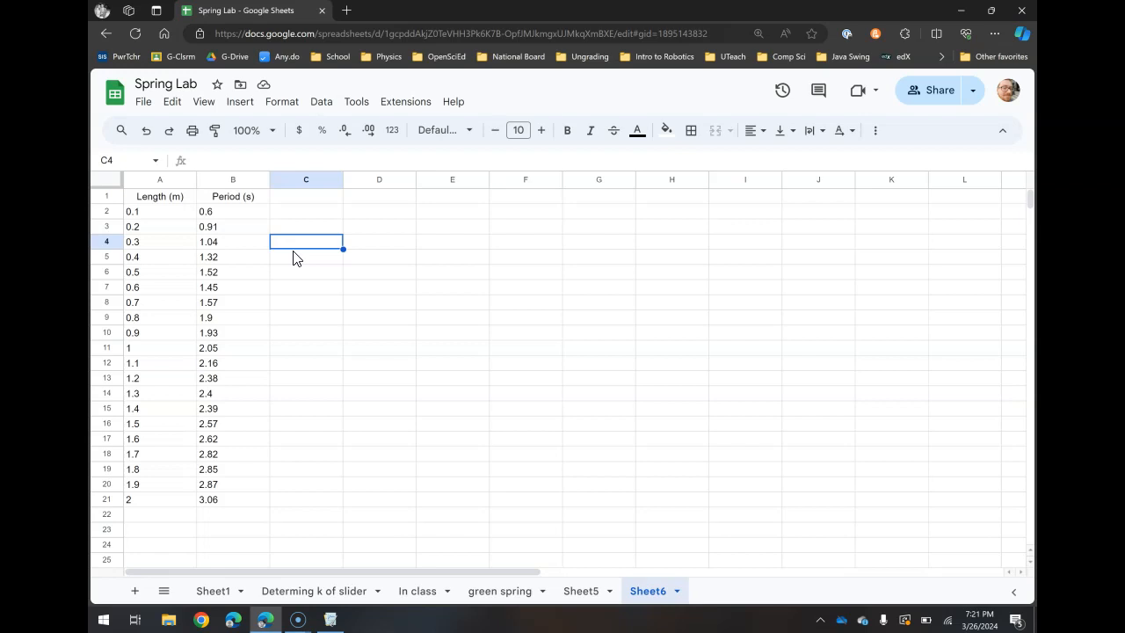
{"action": "left_click_drag", "start_coordinate": [215, 212], "coordinate": [220, 498]}
{"action": "left_click", "coordinate": [306, 199]}
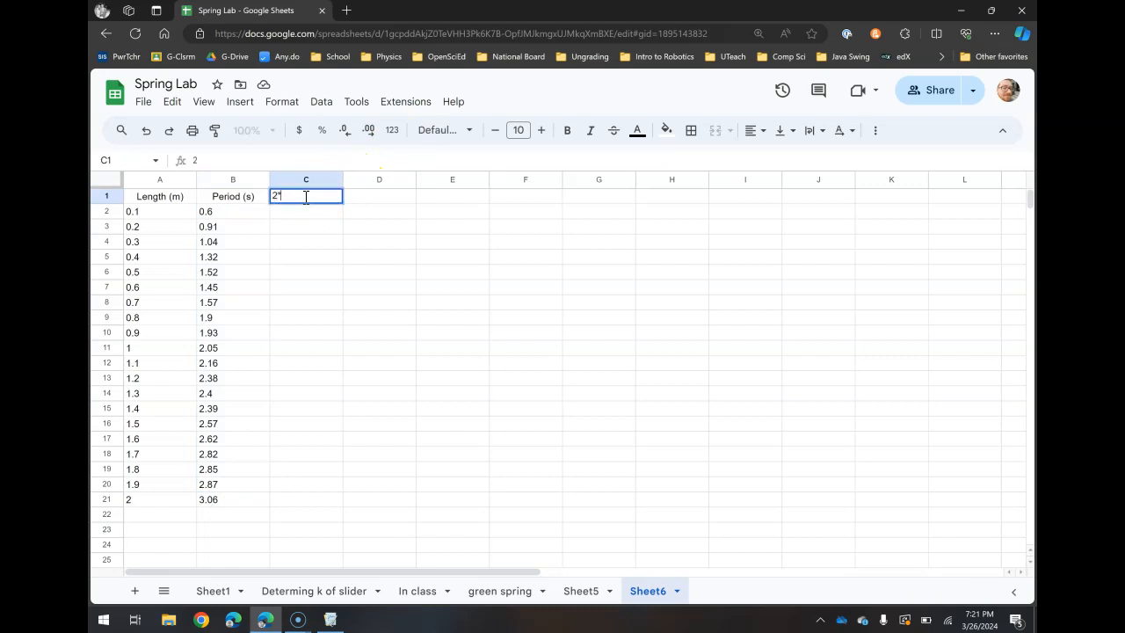
{"action": "key", "text": "Return"}
{"action": "type", "text": "=2*b2"}
{"action": "key", "text": "Return"}
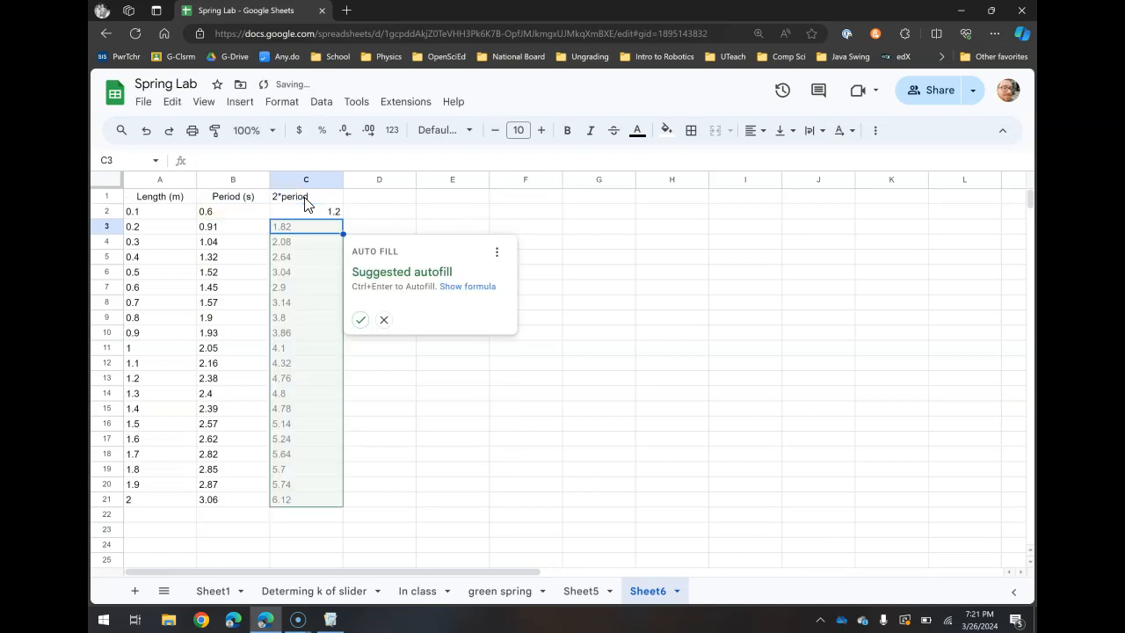
{"action": "left_click", "coordinate": [360, 320]}
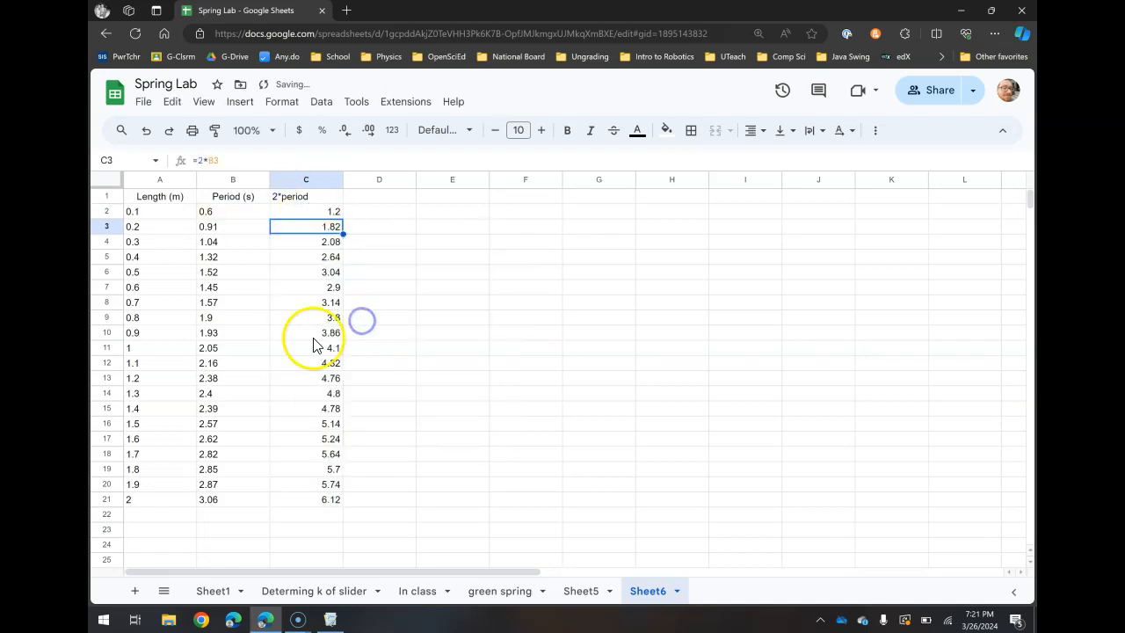
Switch to Logger Pro, narrow the graph from its left edge, and widen the data table into the freed space.
{"action": "key", "text": "alt+Tab"}
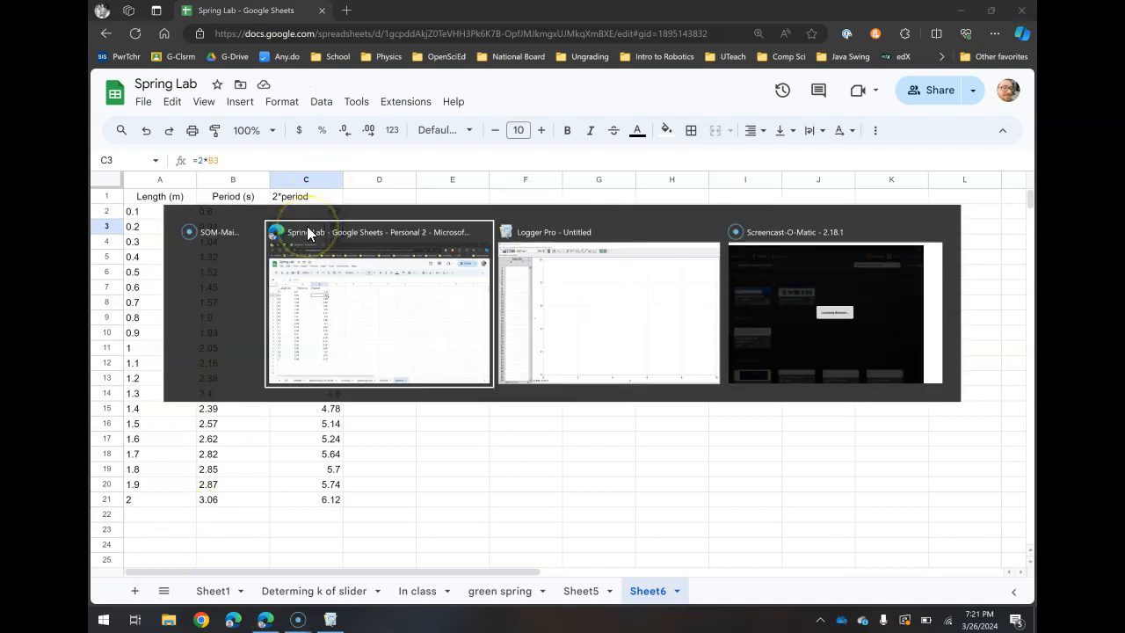
{"action": "left_click", "coordinate": [201, 197]}
{"action": "left_click_drag", "start_coordinate": [231, 332], "coordinate": [514, 325]}
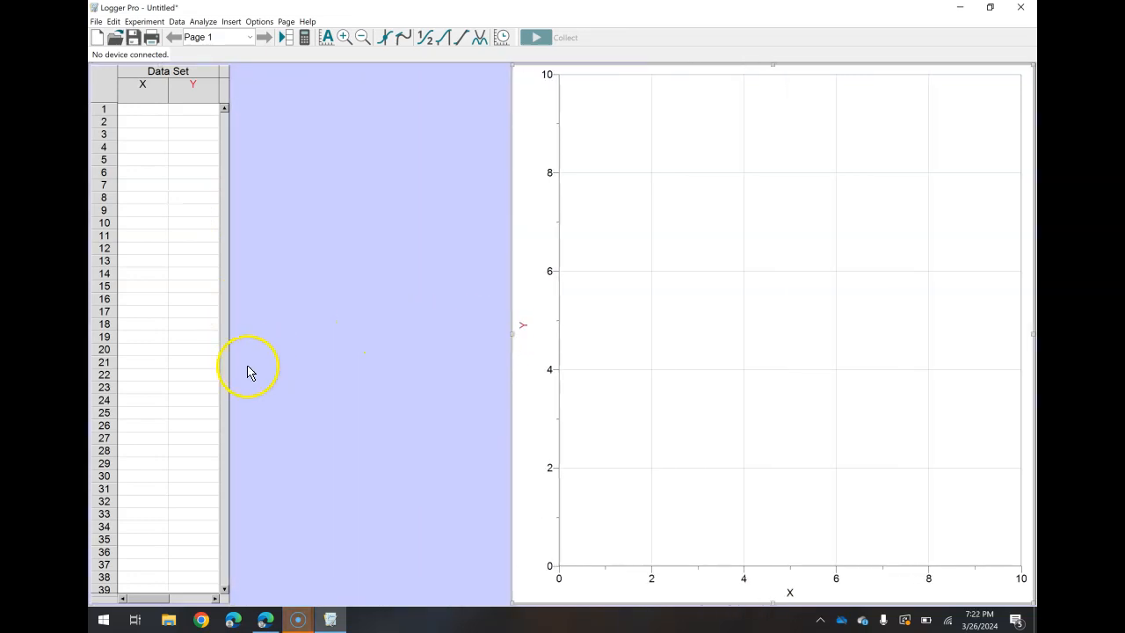
{"action": "left_click_drag", "start_coordinate": [233, 334], "coordinate": [472, 329]}
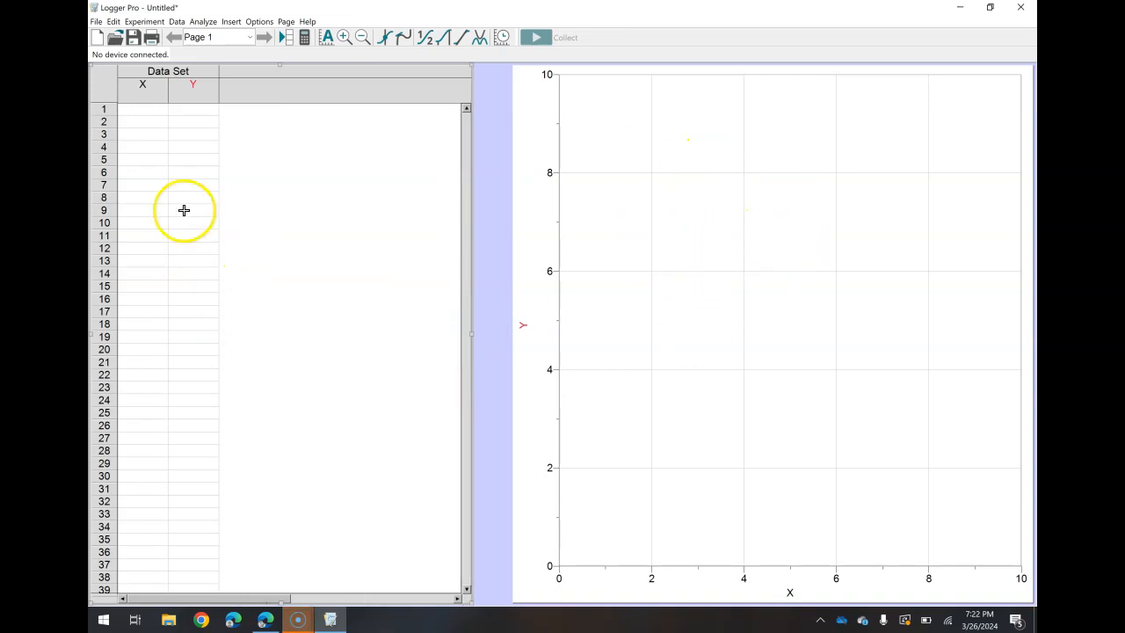
{"action": "left_click", "coordinate": [142, 149]}
{"action": "left_click", "coordinate": [193, 133]}
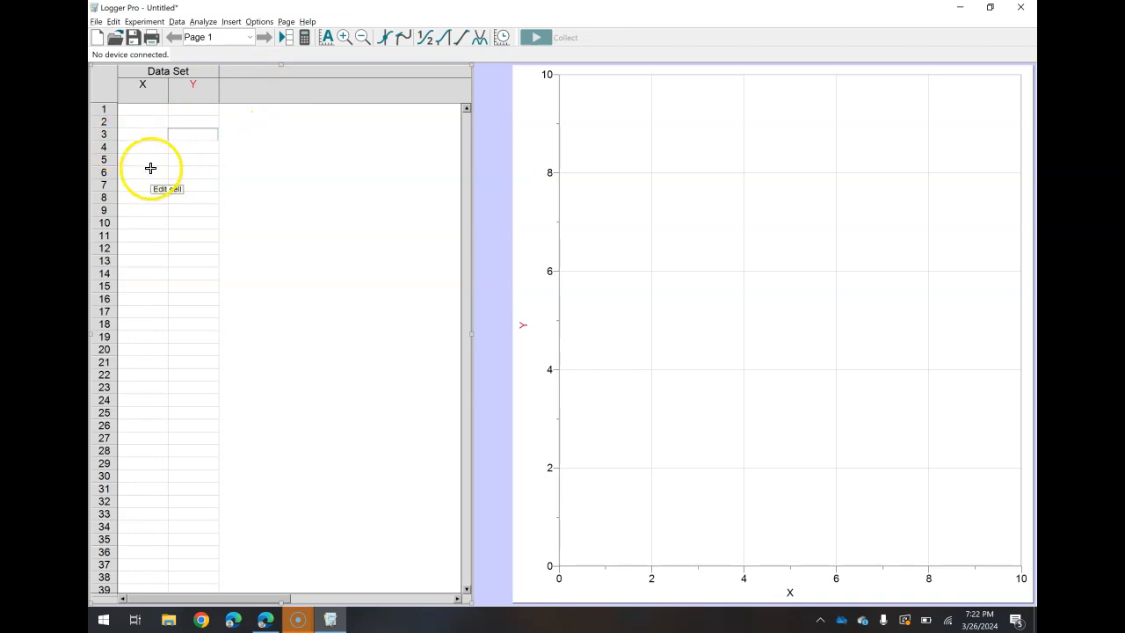
Switch back to the Spring Lab sheet and clear the 2*period data from column C.
{"action": "key", "text": "alt+p"}
{"action": "key", "text": "alt+Tab"}
{"action": "key", "text": "Tab"}
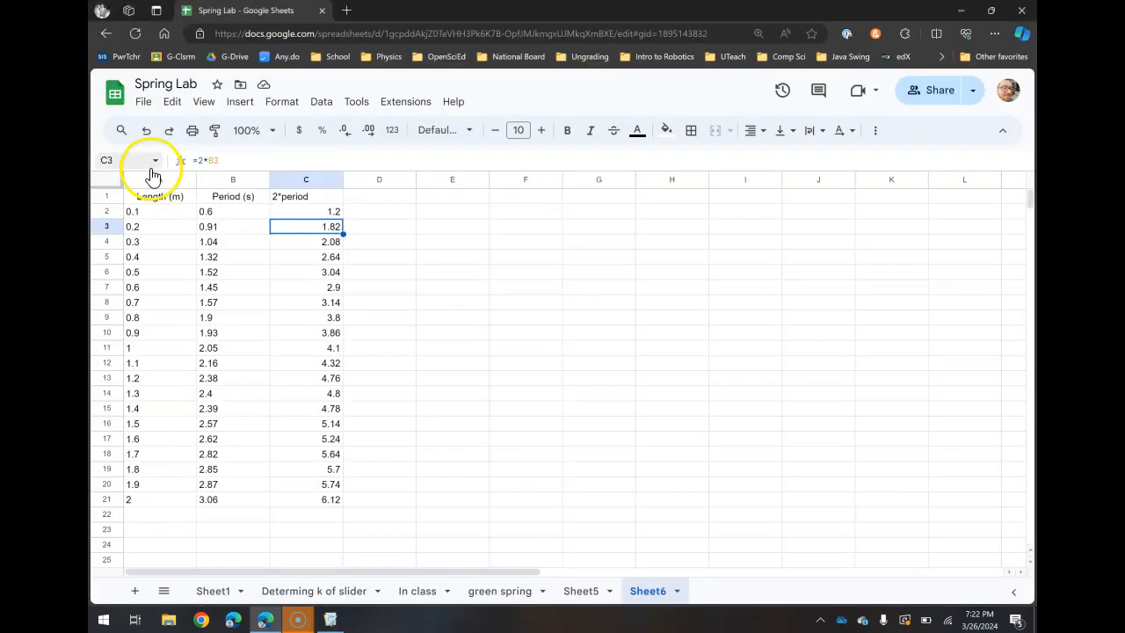
{"action": "left_click", "coordinate": [300, 249]}
{"action": "left_click", "coordinate": [395, 229]}
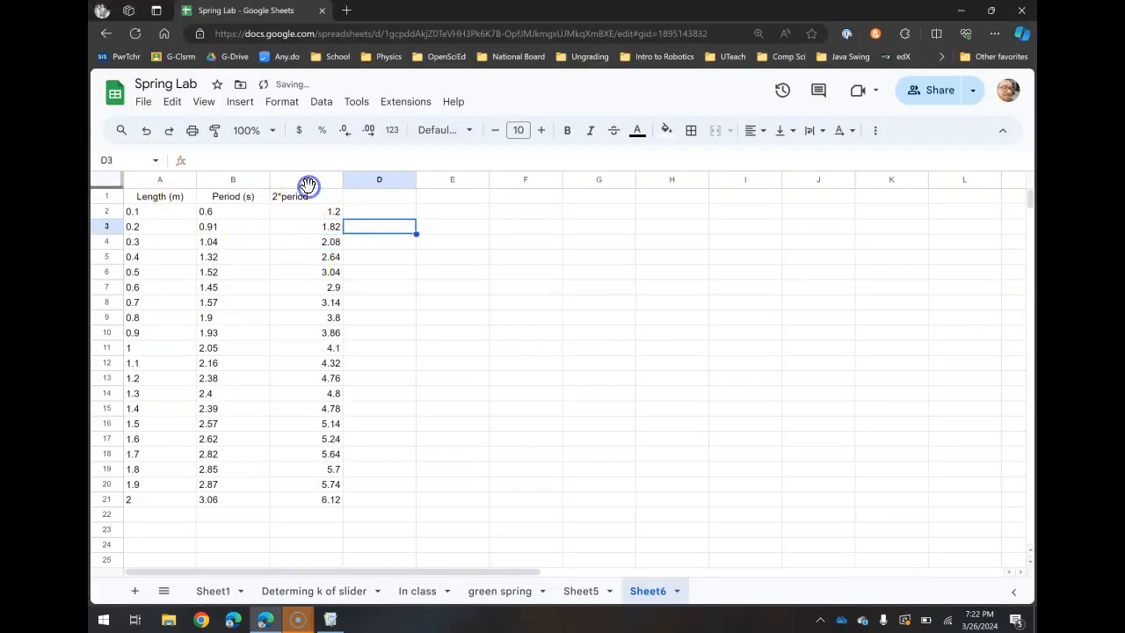
{"action": "left_click", "coordinate": [307, 180]}
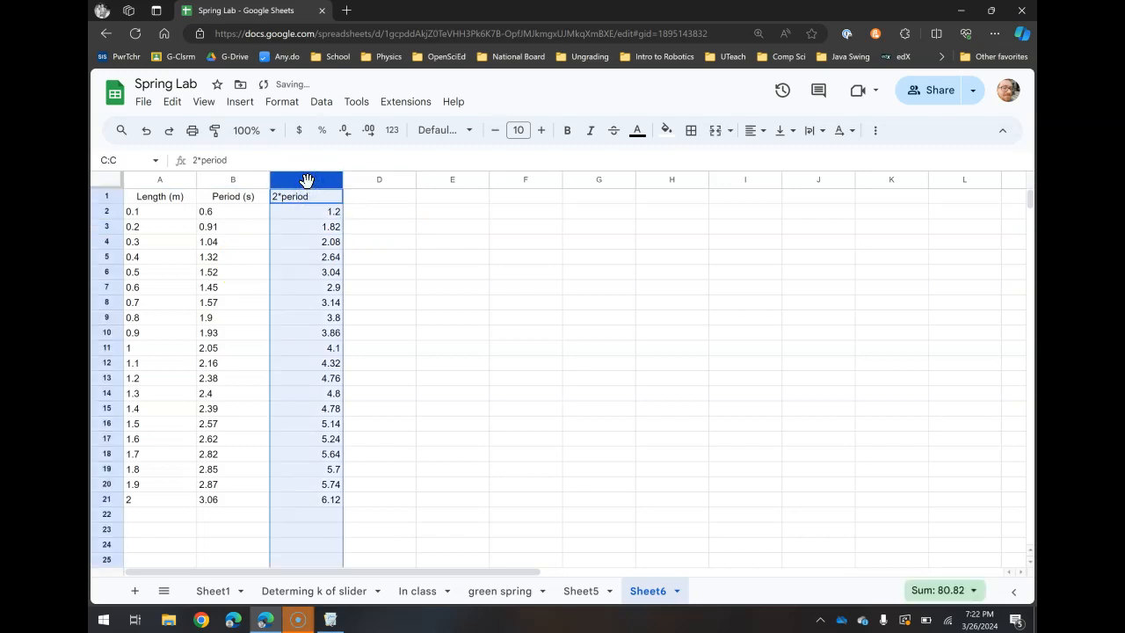
{"action": "key", "text": "Delete"}
{"action": "left_click", "coordinate": [390, 269]}
{"action": "left_click", "coordinate": [151, 196]}
{"action": "left_click_drag", "start_coordinate": [233, 393], "coordinate": [251, 485]}
{"action": "left_click", "coordinate": [251, 484]}
{"action": "left_click", "coordinate": [305, 431]}
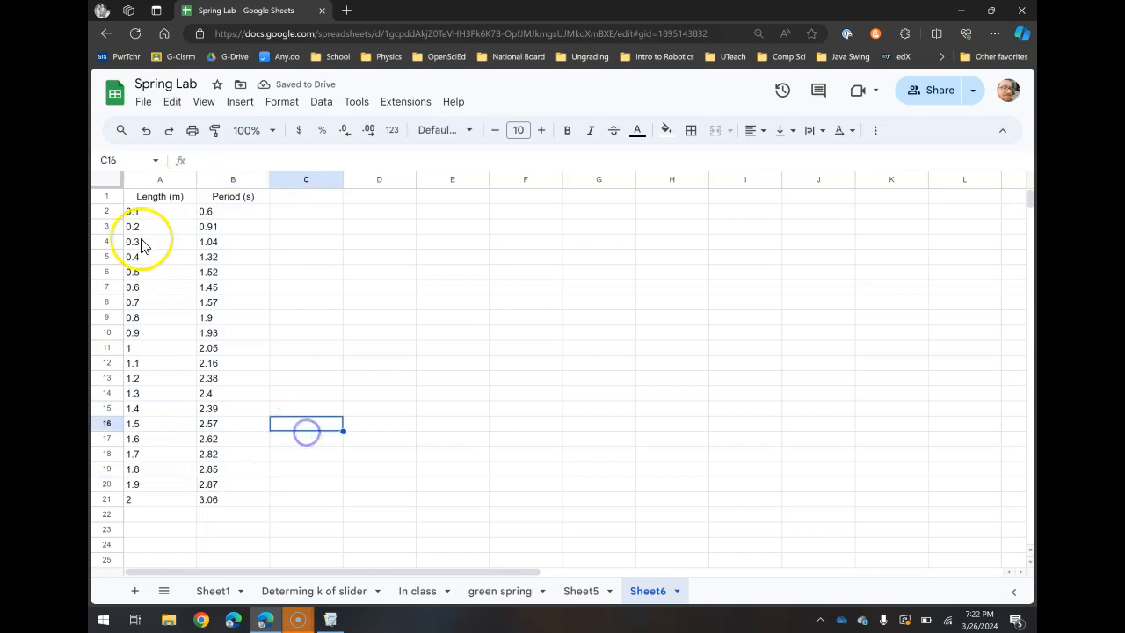
{"action": "left_click_drag", "start_coordinate": [148, 197], "coordinate": [231, 505]}
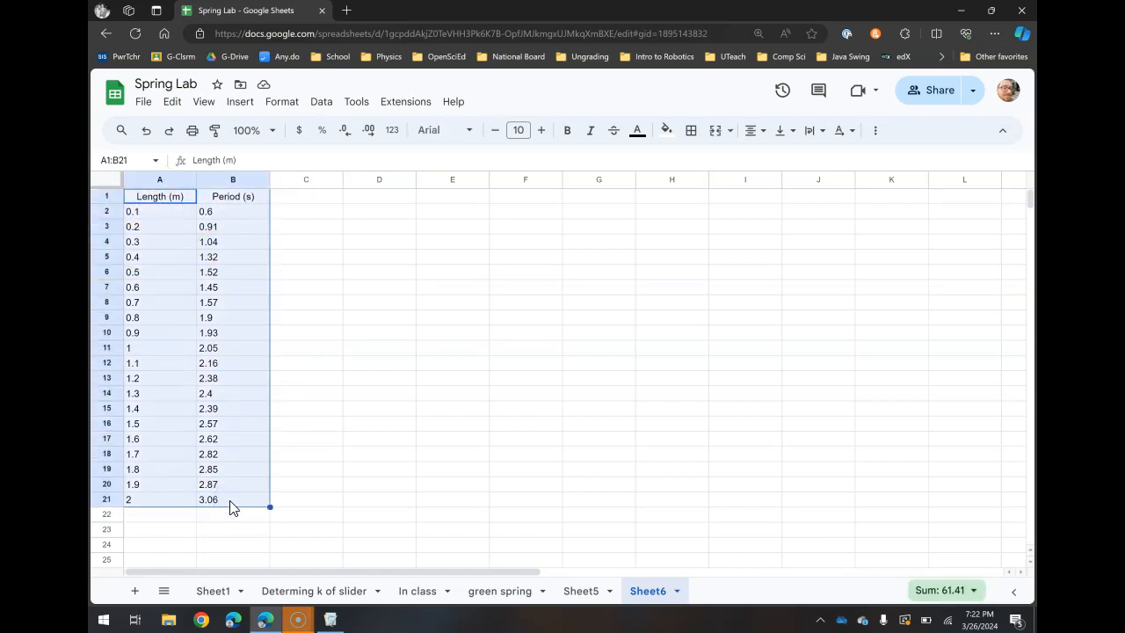
{"action": "left_click", "coordinate": [267, 380]}
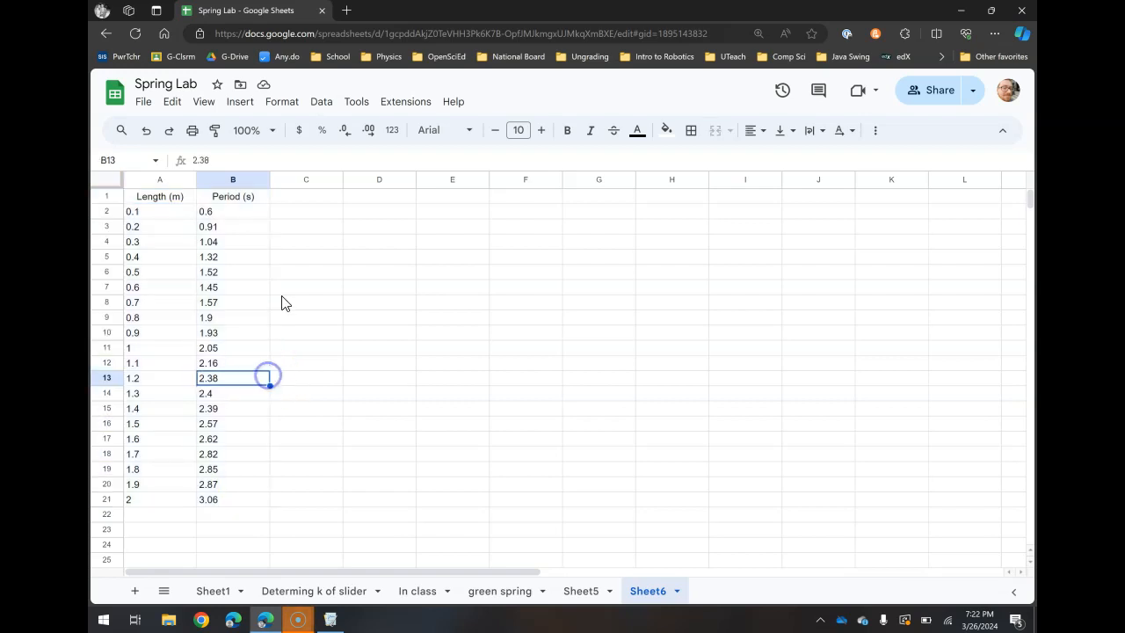
{"action": "left_click", "coordinate": [281, 291]}
Copy the length and period values in A2:B21 and paste them into Logger Pro's data table starting at row 1 of X.
{"action": "left_click", "coordinate": [143, 212]}
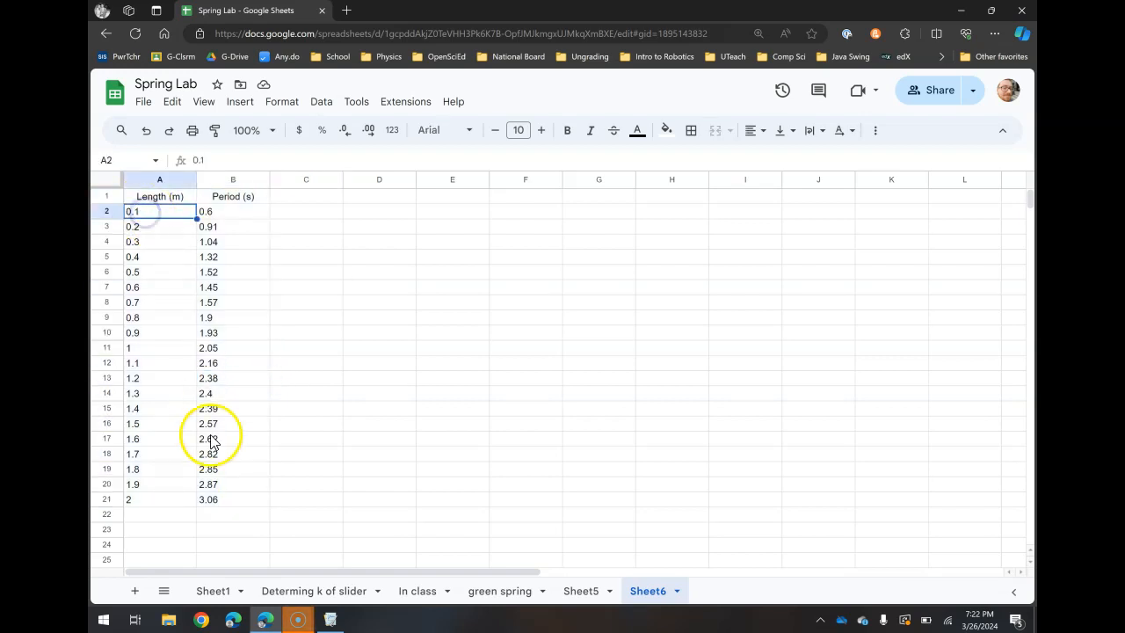
{"action": "left_click", "coordinate": [216, 502], "text": "shift"}
{"action": "key", "text": "ctrl+c"}
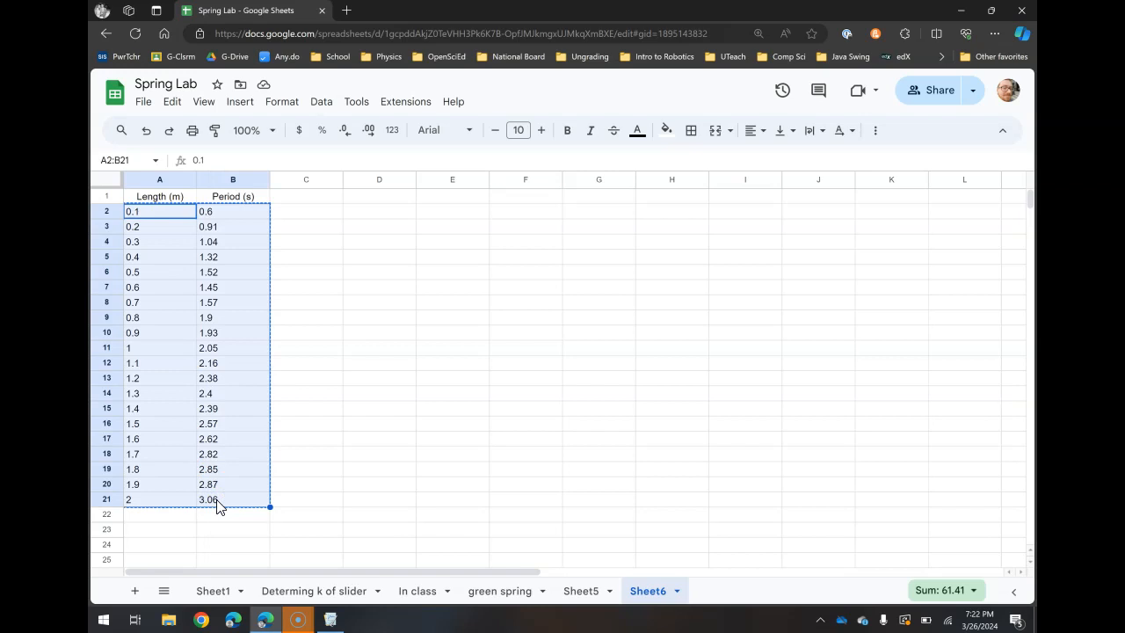
{"action": "key", "text": "alt+Tab"}
{"action": "key", "text": "alt+Tab"}
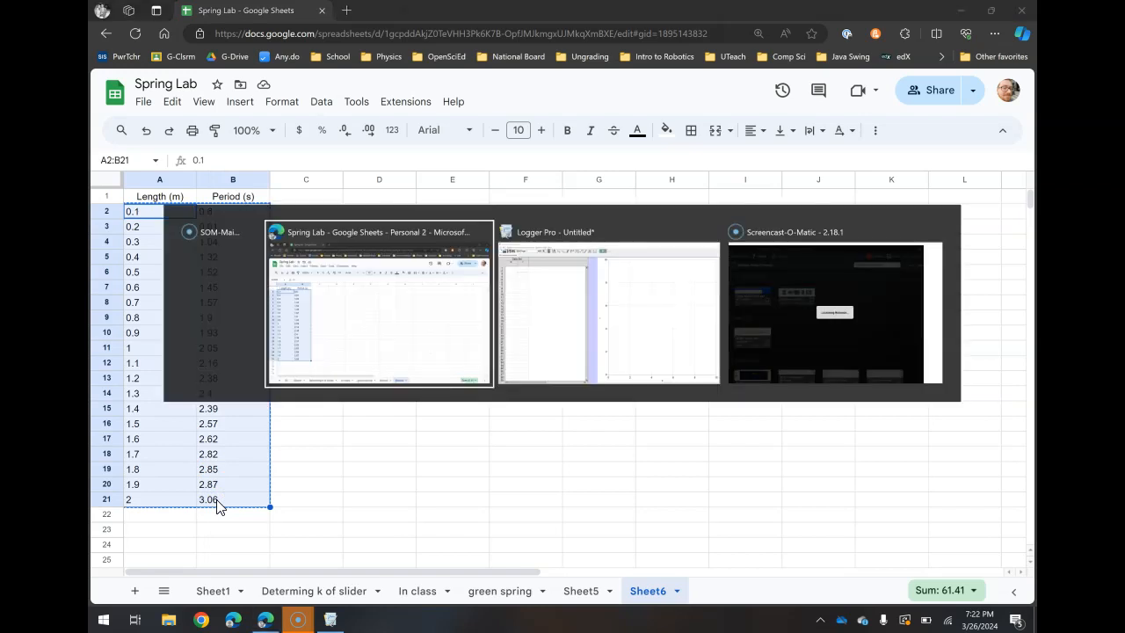
{"action": "left_click", "coordinate": [141, 110]}
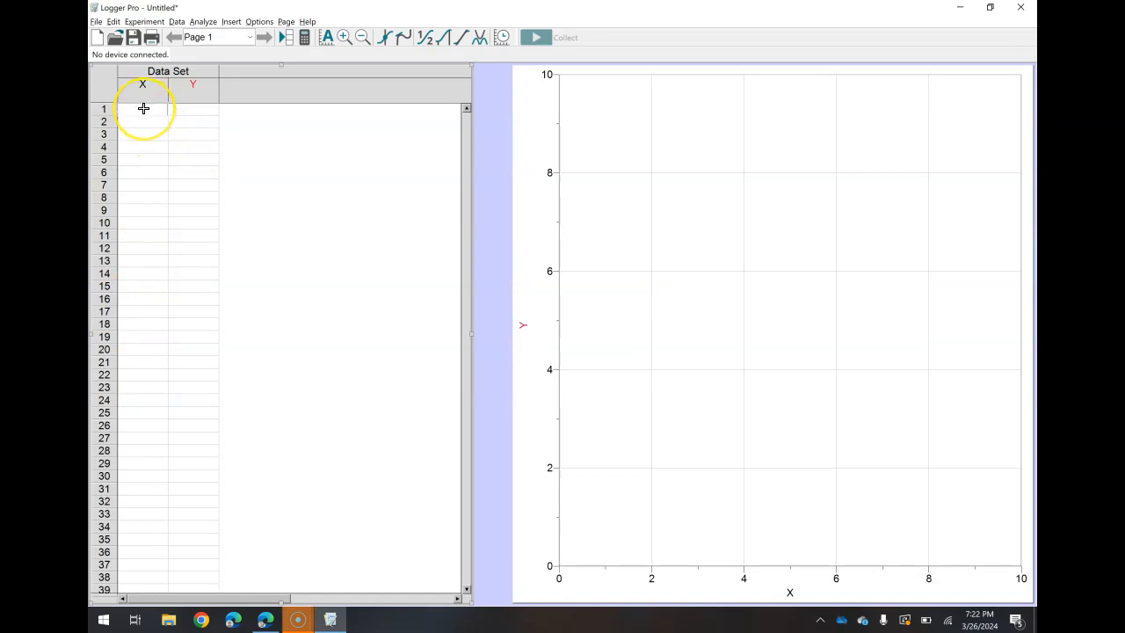
{"action": "key", "text": "ctrl+v"}
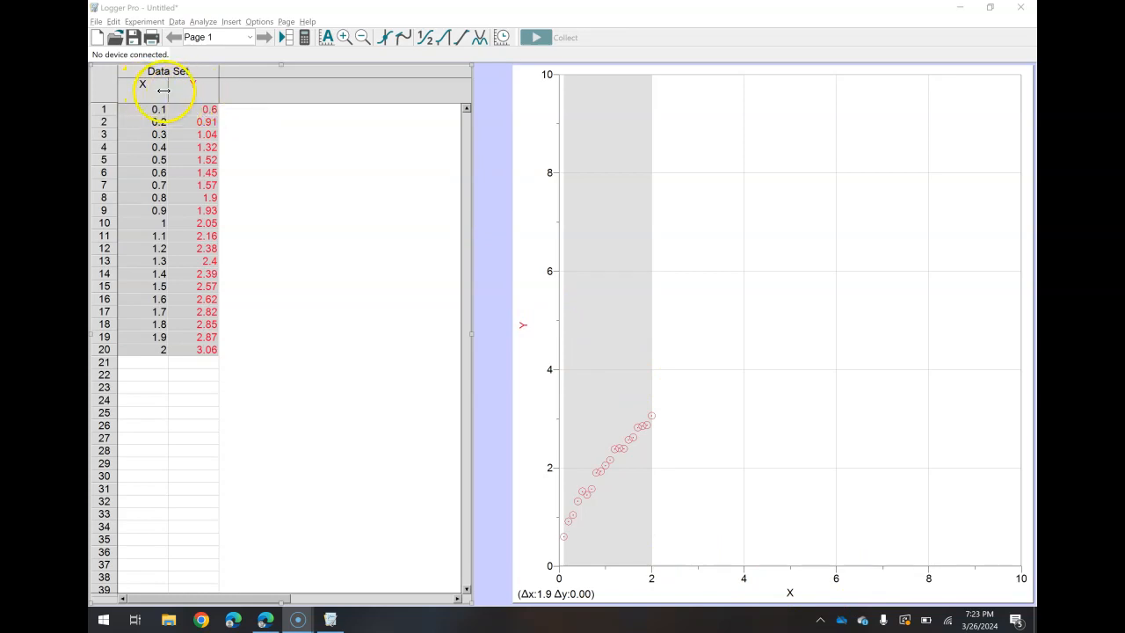
Check the column headings in the Google Sheet, and define Logger Pro's X column as Length, short name L, units m.
{"action": "key", "text": "alt+Tab"}
{"action": "key", "text": "alt+Tab"}
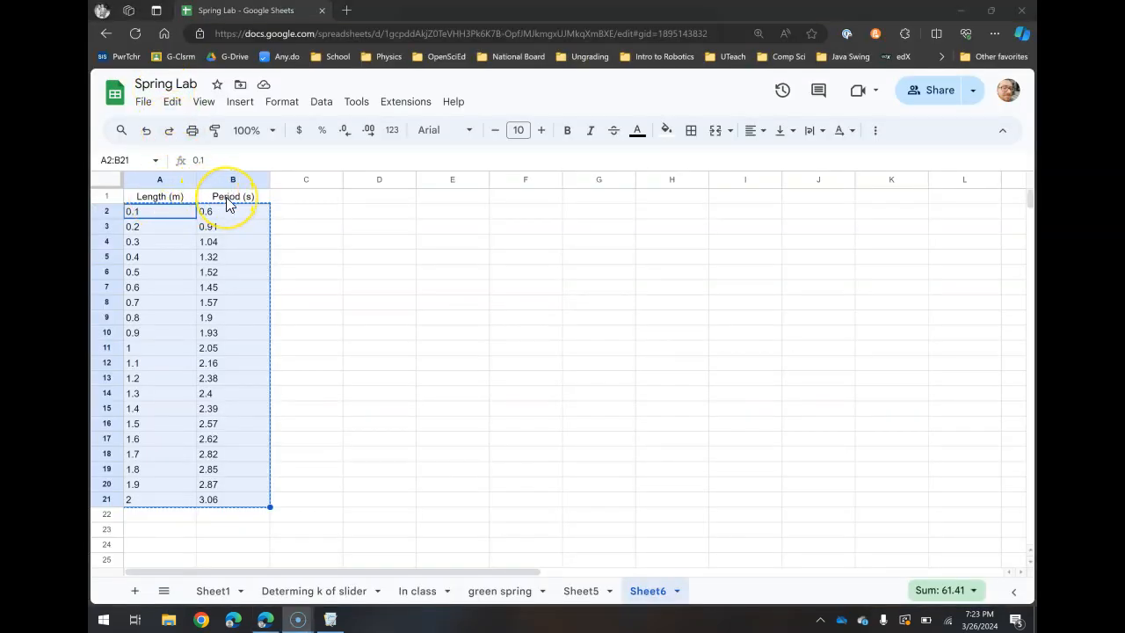
{"action": "key", "text": "alt+Tab"}
{"action": "key", "text": "alt+Tab"}
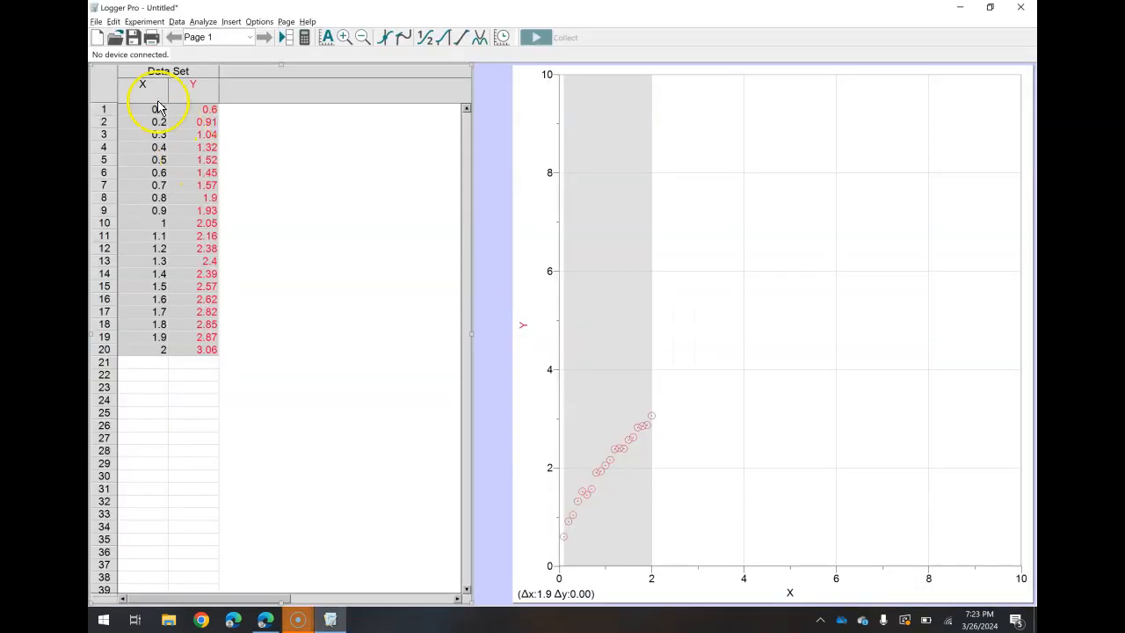
{"action": "right_click", "coordinate": [148, 97]}
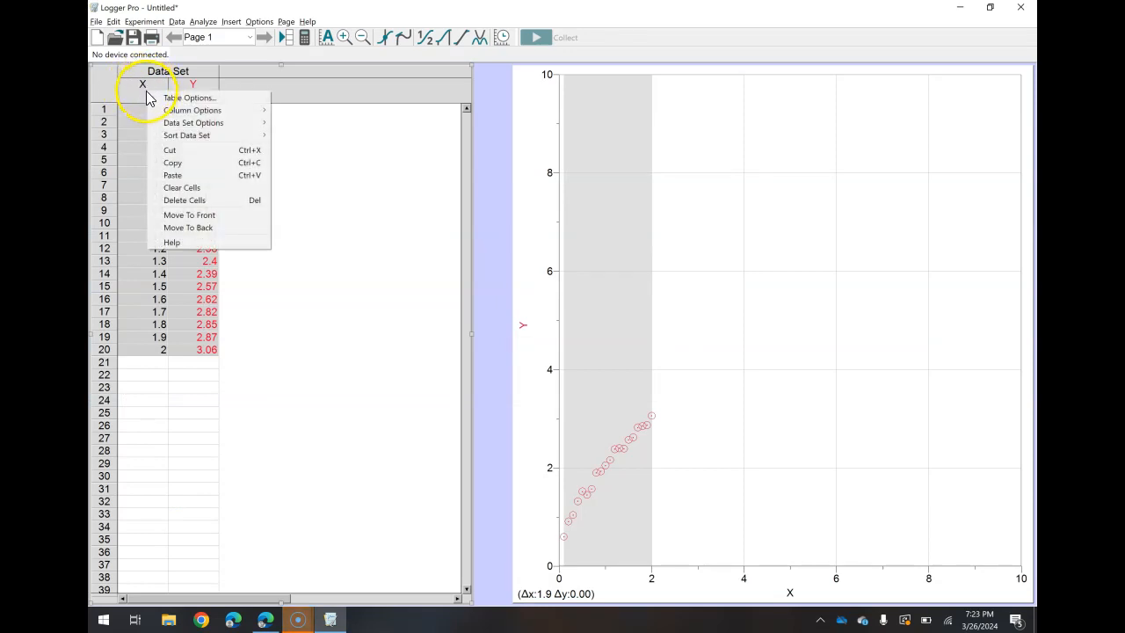
{"action": "mouse_move", "coordinate": [197, 112]}
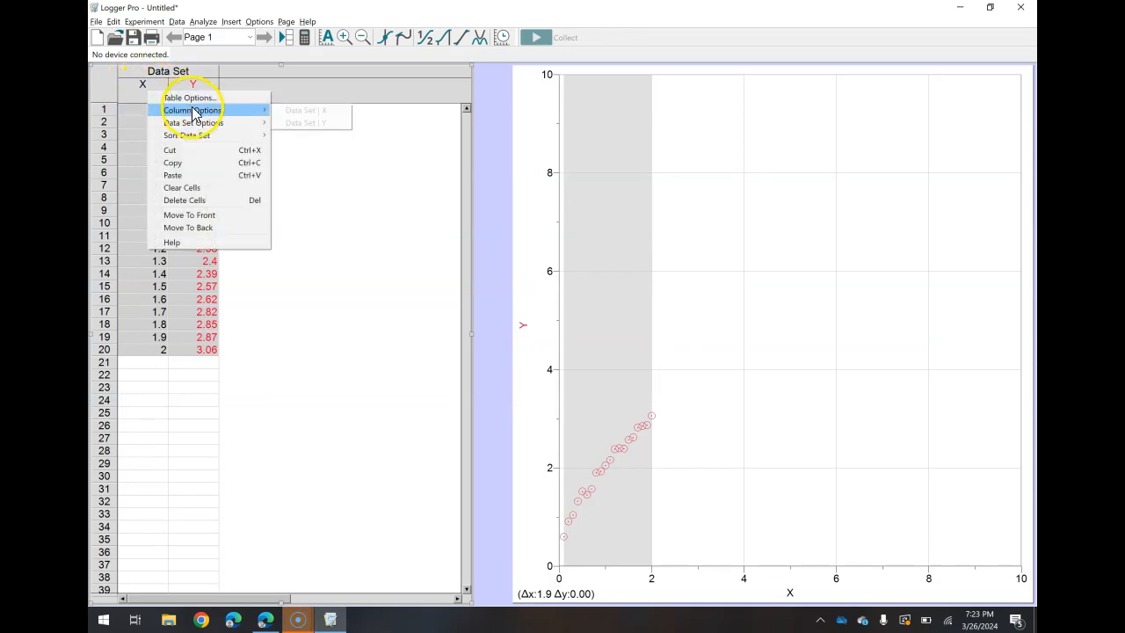
{"action": "left_click", "coordinate": [295, 112]}
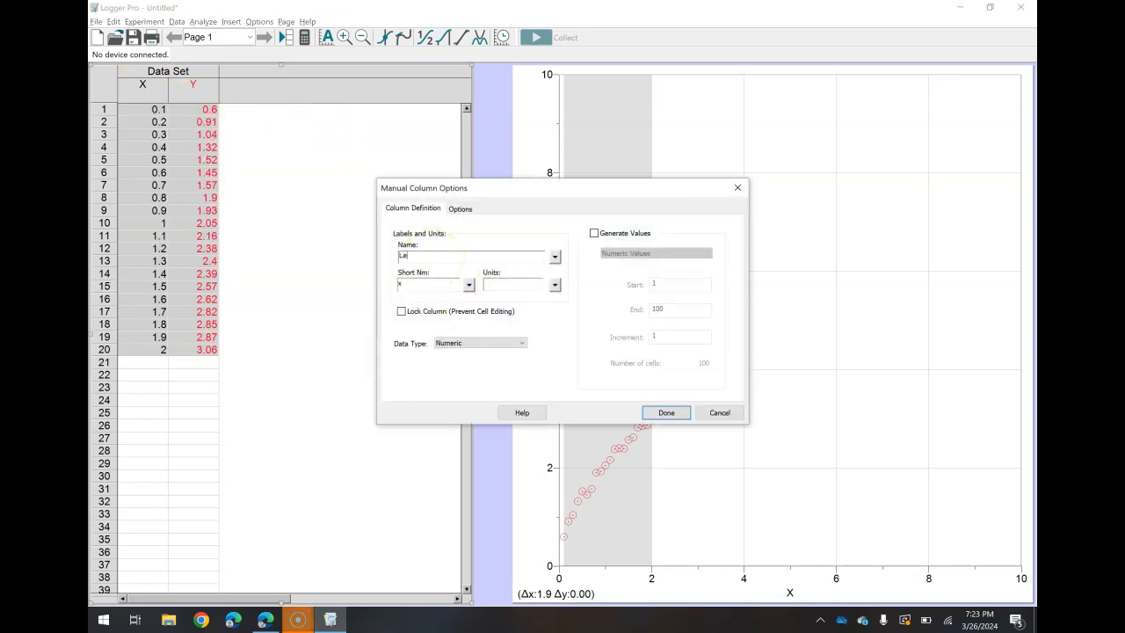
{"action": "left_click", "coordinate": [431, 287]}
{"action": "left_click", "coordinate": [665, 413]}
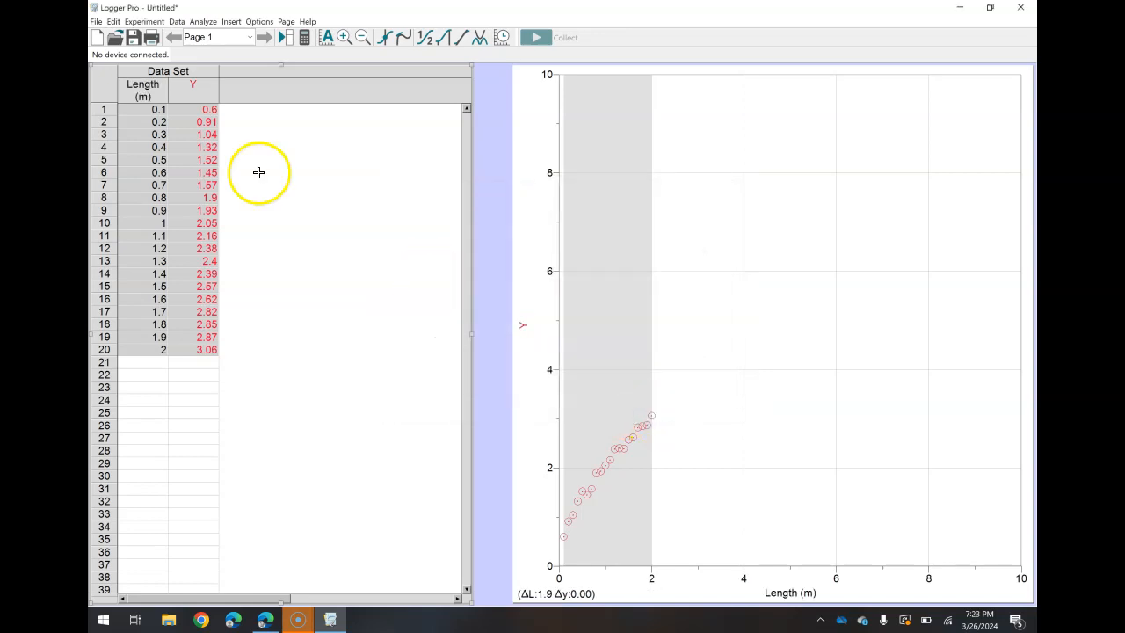
Define the Y column with the name Time Period, short name T and units s.
{"action": "right_click", "coordinate": [194, 94]}
{"action": "mouse_move", "coordinate": [264, 109]}
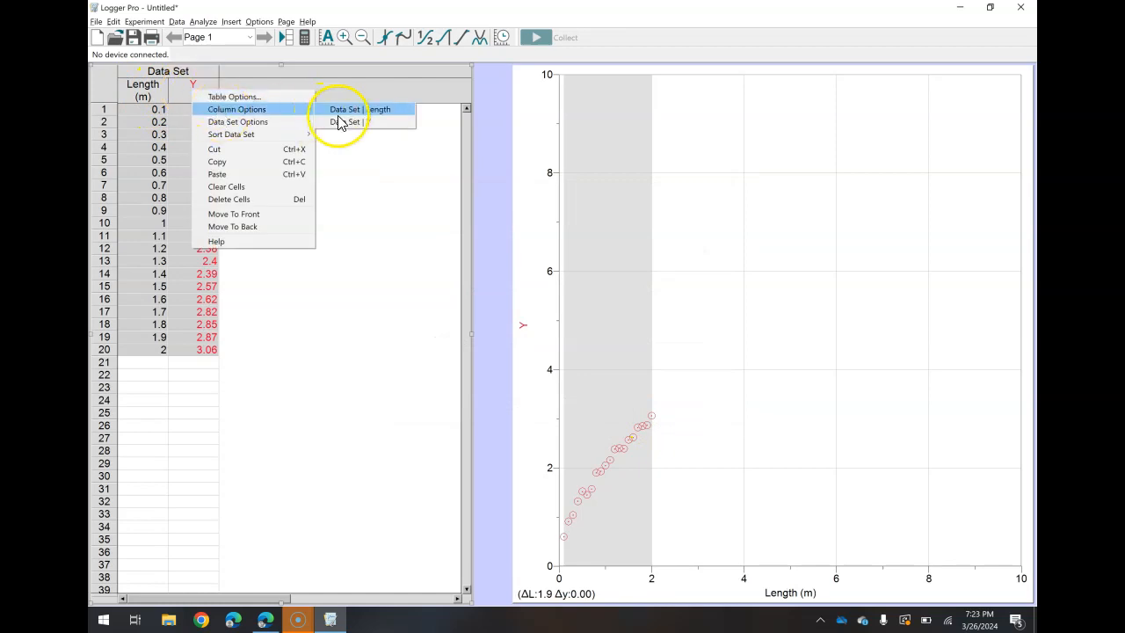
{"action": "left_click", "coordinate": [351, 121]}
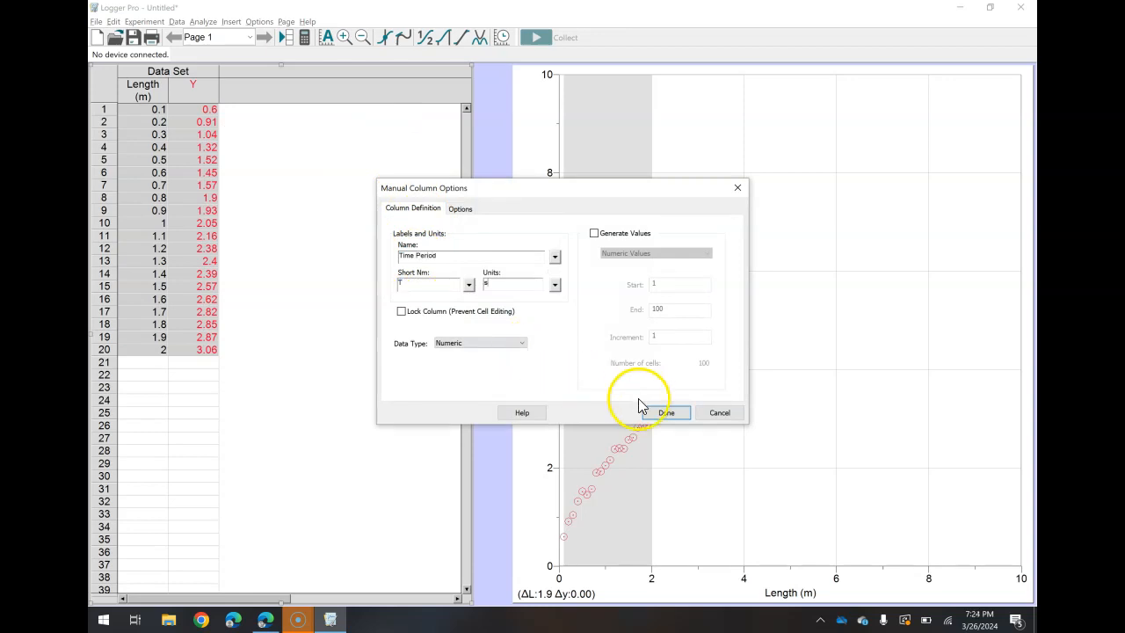
{"action": "left_click", "coordinate": [666, 414]}
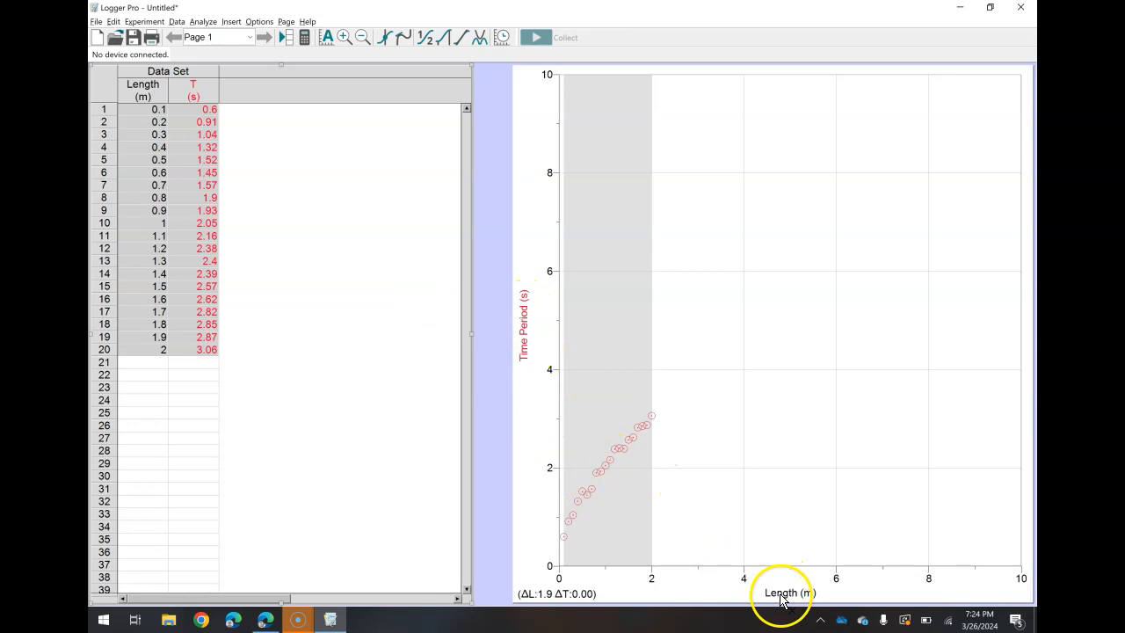
Swap the graph's axes, plotting Length on the vertical axis and Time Period on the horizontal axis.
{"action": "left_click", "coordinate": [528, 343]}
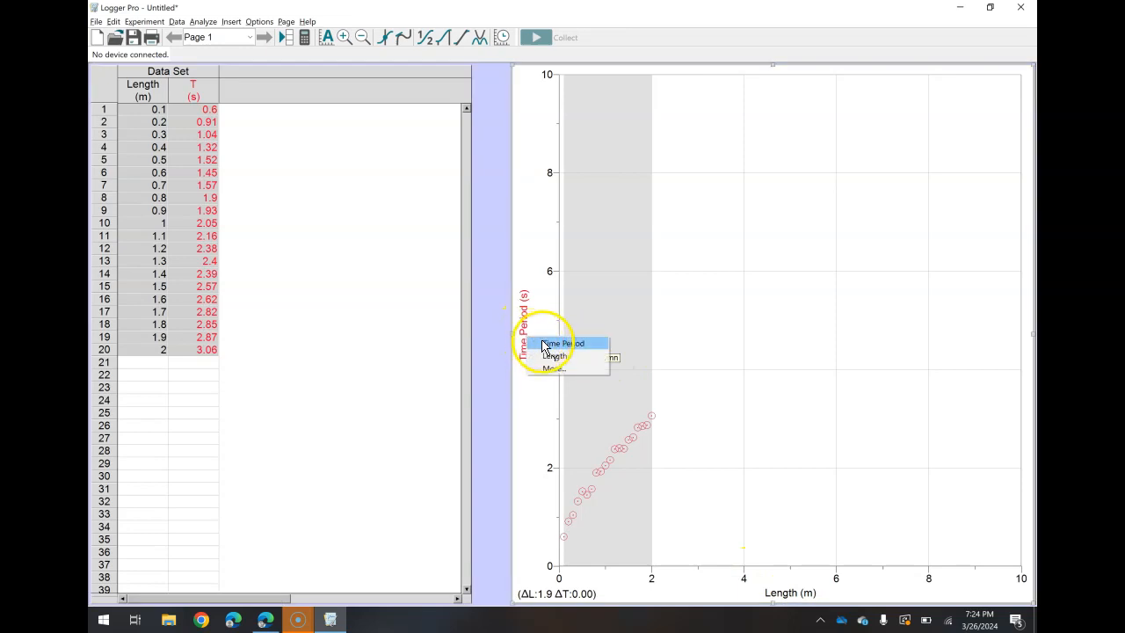
{"action": "left_click", "coordinate": [564, 357]}
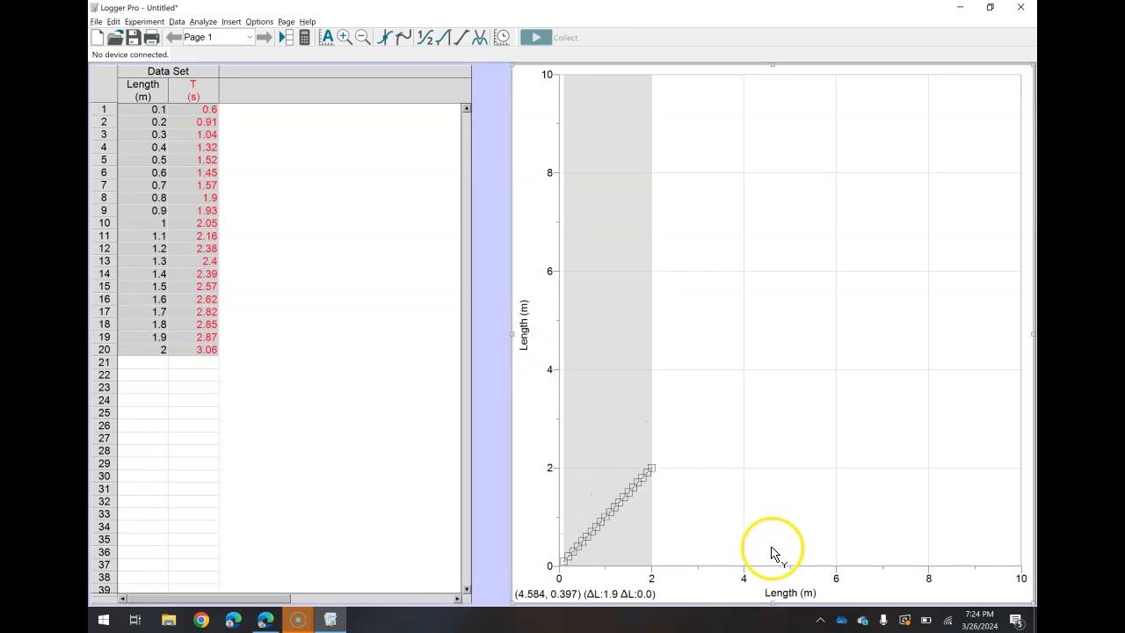
{"action": "left_click", "coordinate": [789, 589]}
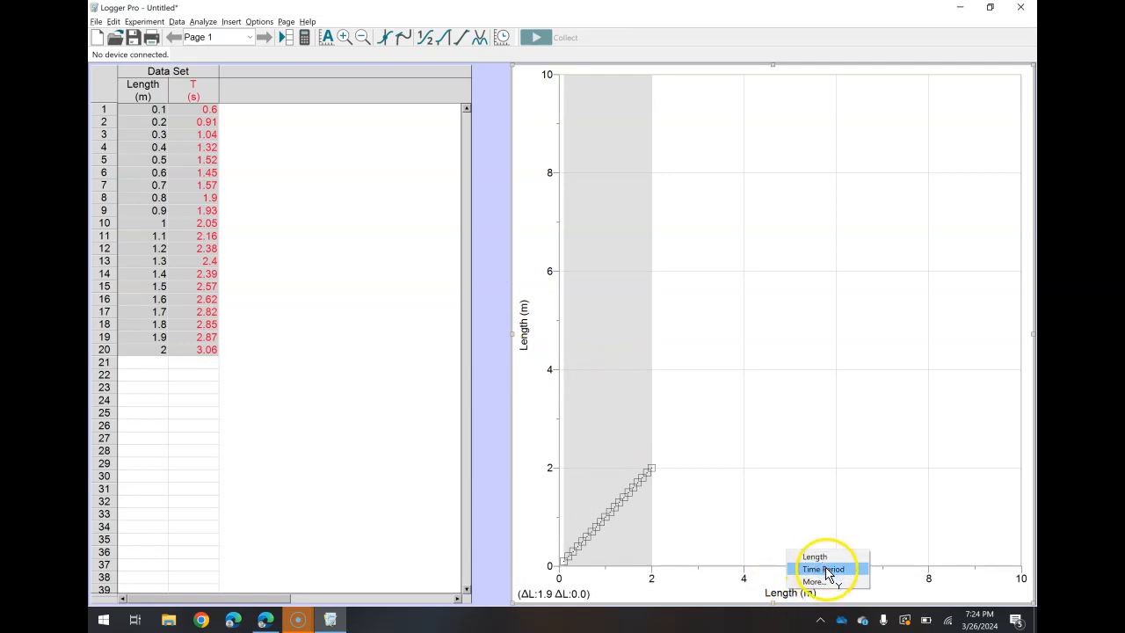
{"action": "left_click", "coordinate": [824, 570]}
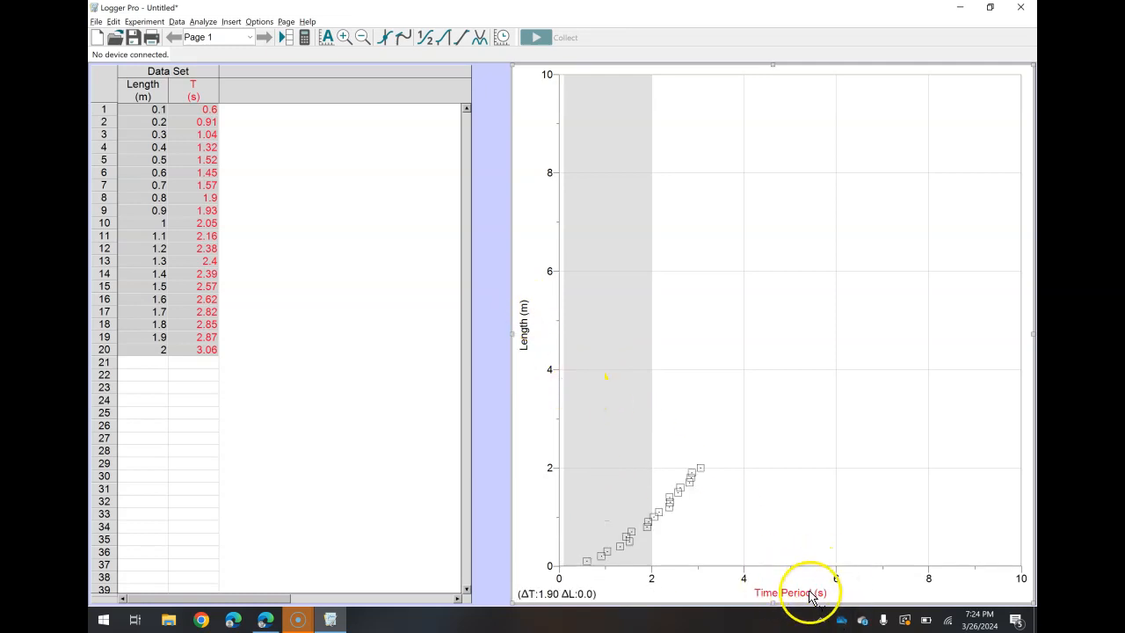
Swap the graph's axes so Time Period is on the vertical axis and Length is on the horizontal axis.
{"action": "left_click", "coordinate": [528, 332]}
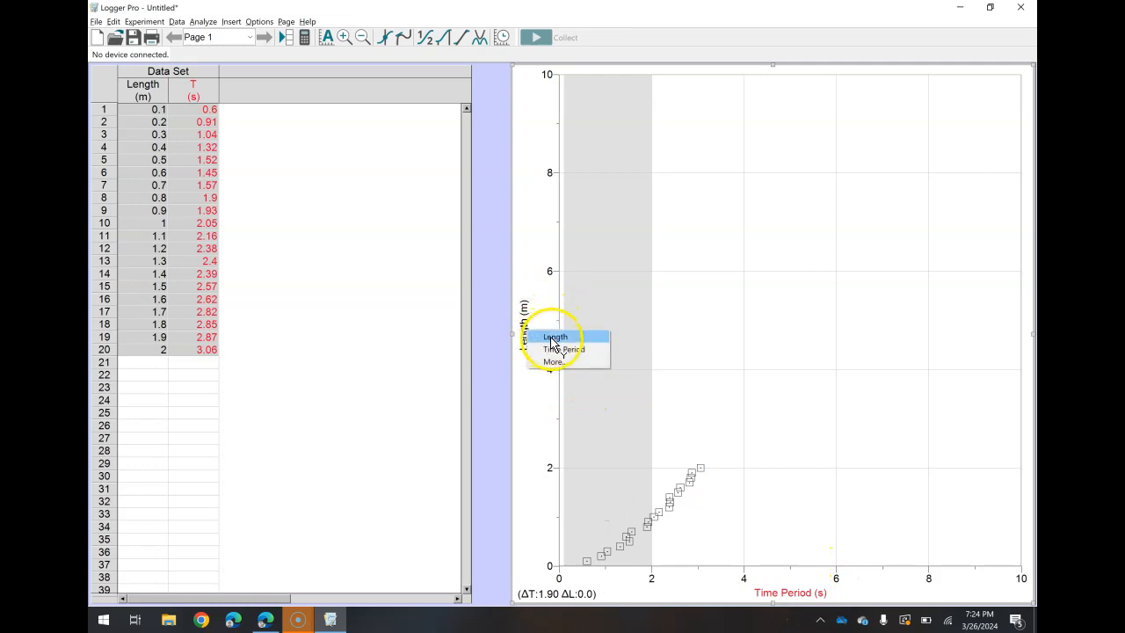
{"action": "left_click", "coordinate": [563, 350]}
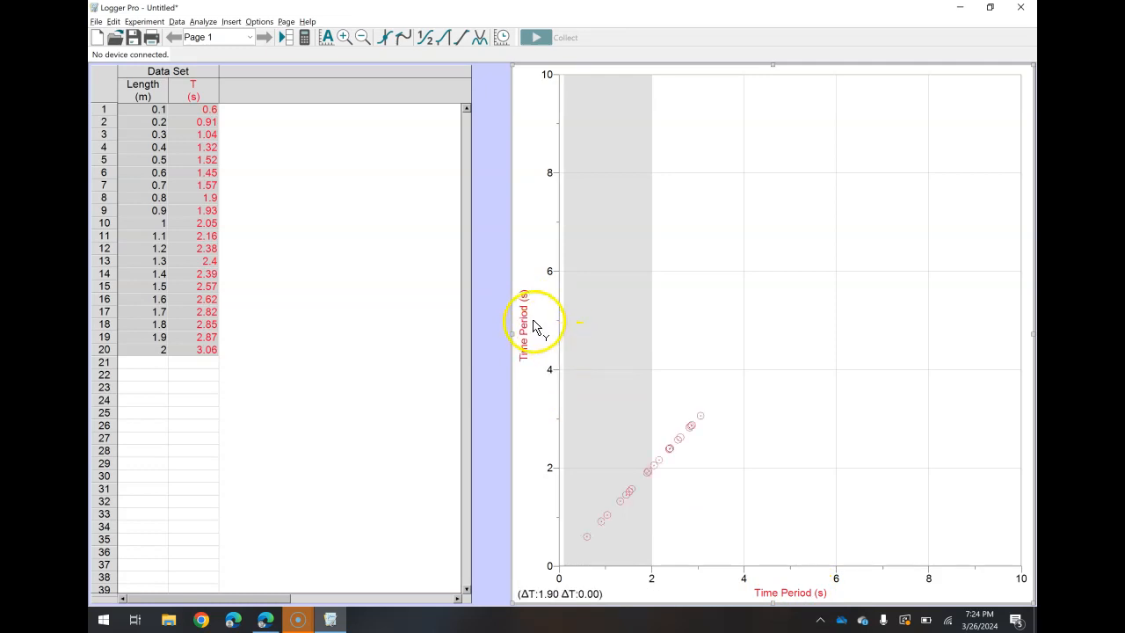
{"action": "left_click", "coordinate": [810, 562]}
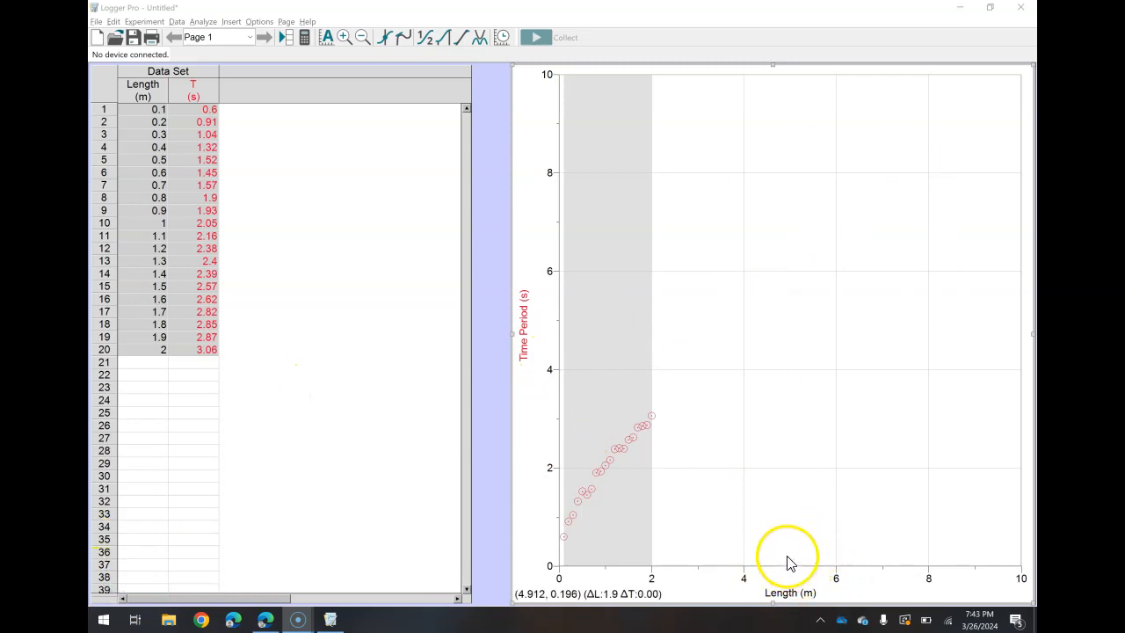
Scroll the graph's axes so Length starts at about -1.8 m and Time Period starts at about -1.6 s.
{"action": "left_click", "coordinate": [790, 576]}
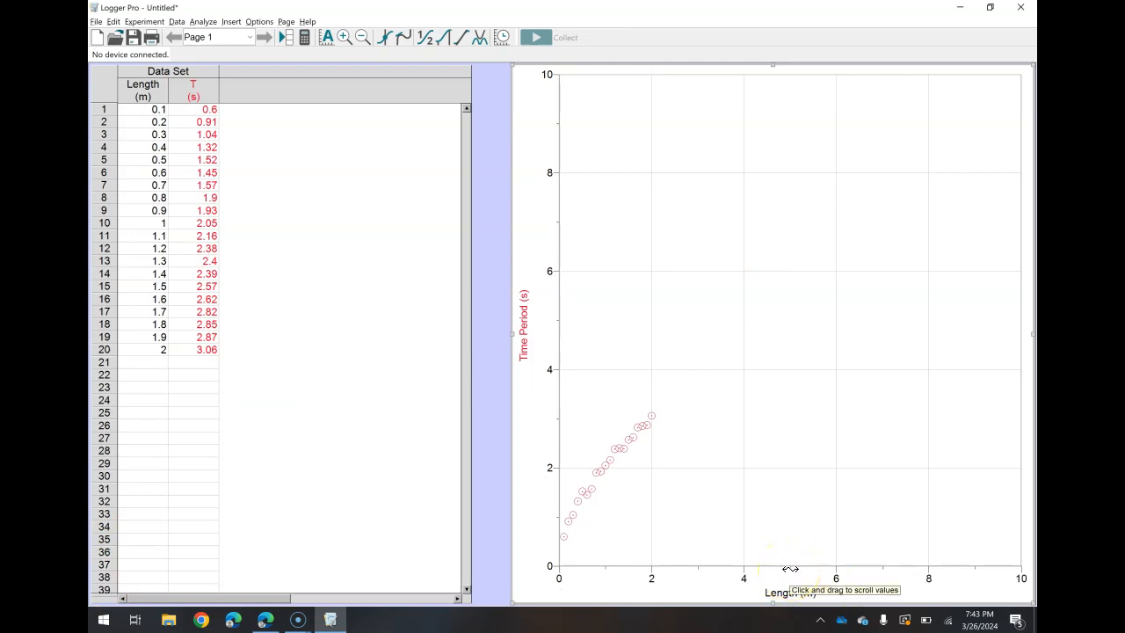
{"action": "left_click_drag", "start_coordinate": [791, 569], "coordinate": [865, 542]}
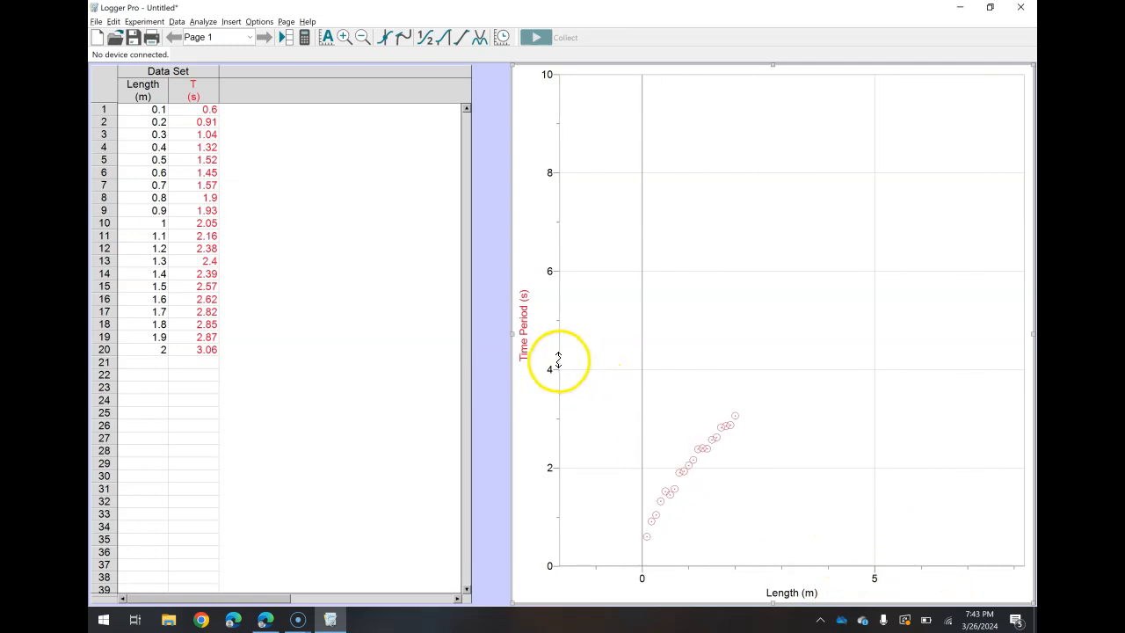
{"action": "left_click_drag", "start_coordinate": [556, 358], "coordinate": [575, 279]}
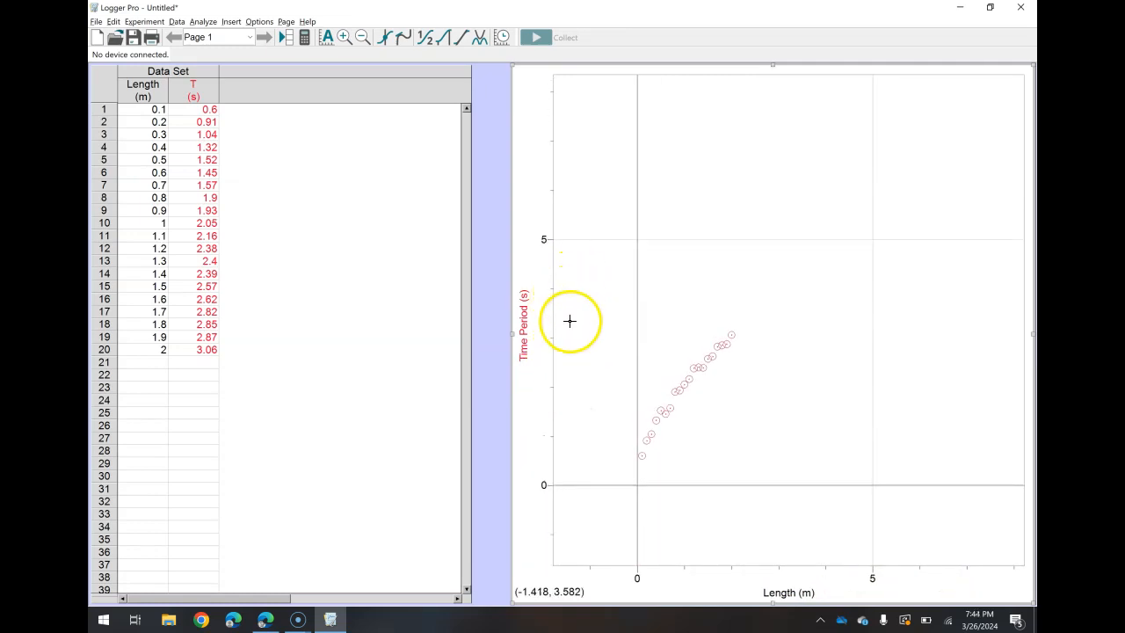
Set the scaling of the vertical Time Period axis to Autoscale From 0 in the graph's axes options.
{"action": "double_click", "coordinate": [552, 295]}
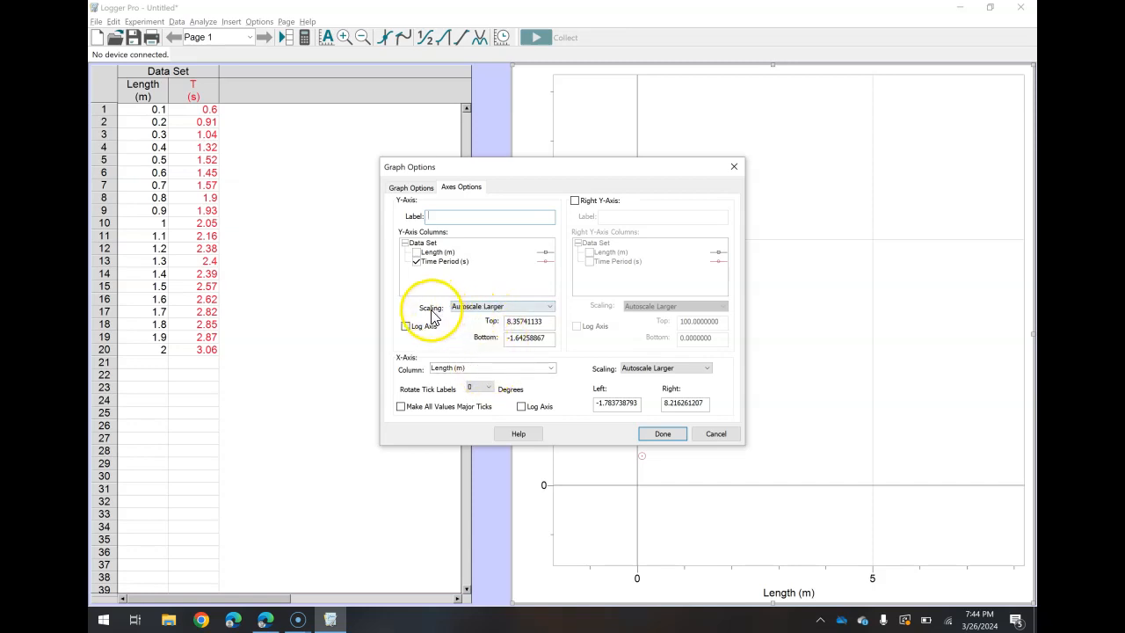
{"action": "left_click", "coordinate": [508, 310]}
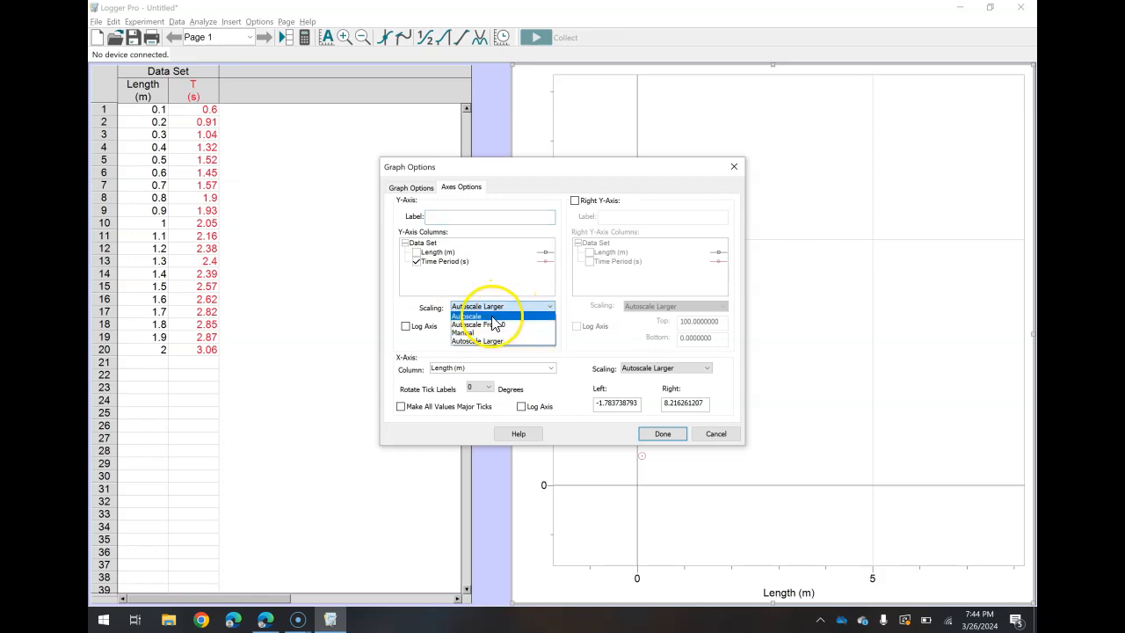
{"action": "left_click", "coordinate": [494, 316]}
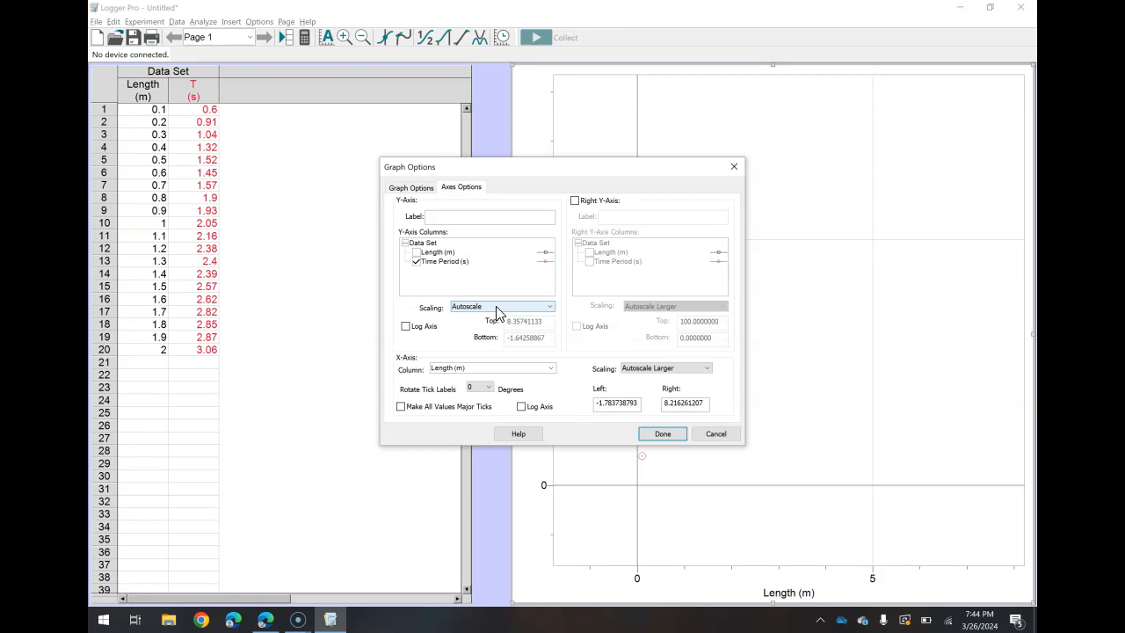
{"action": "left_click", "coordinate": [498, 309]}
{"action": "left_click", "coordinate": [497, 325]}
{"action": "left_click", "coordinate": [661, 434]}
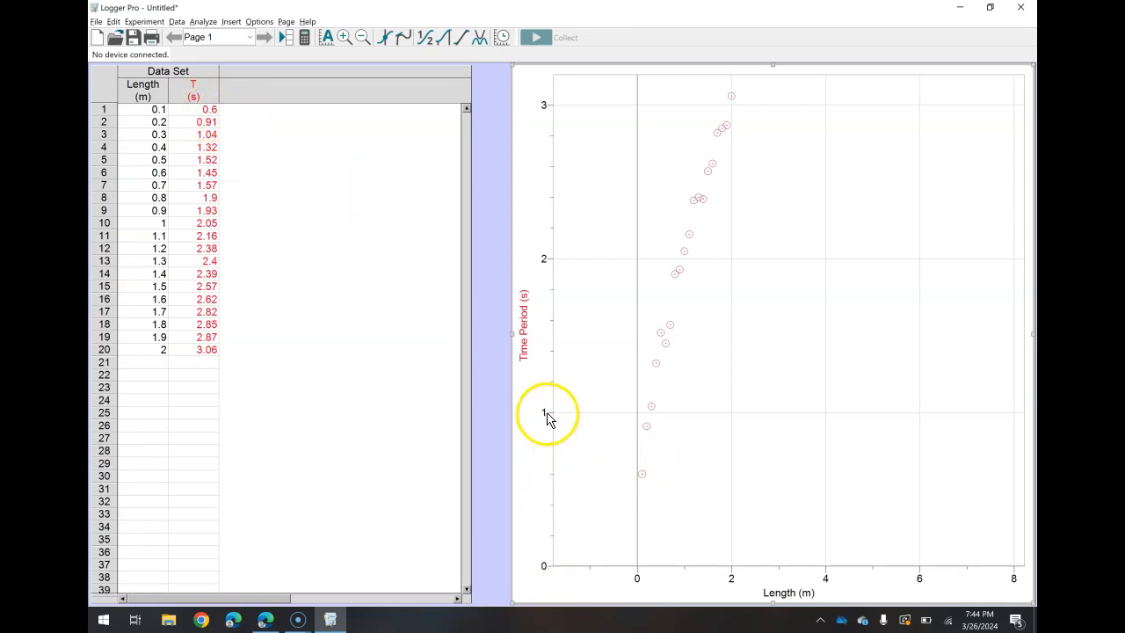
Set the scaling of the horizontal Length axis to Autoscale From 0.
{"action": "double_click", "coordinate": [823, 577]}
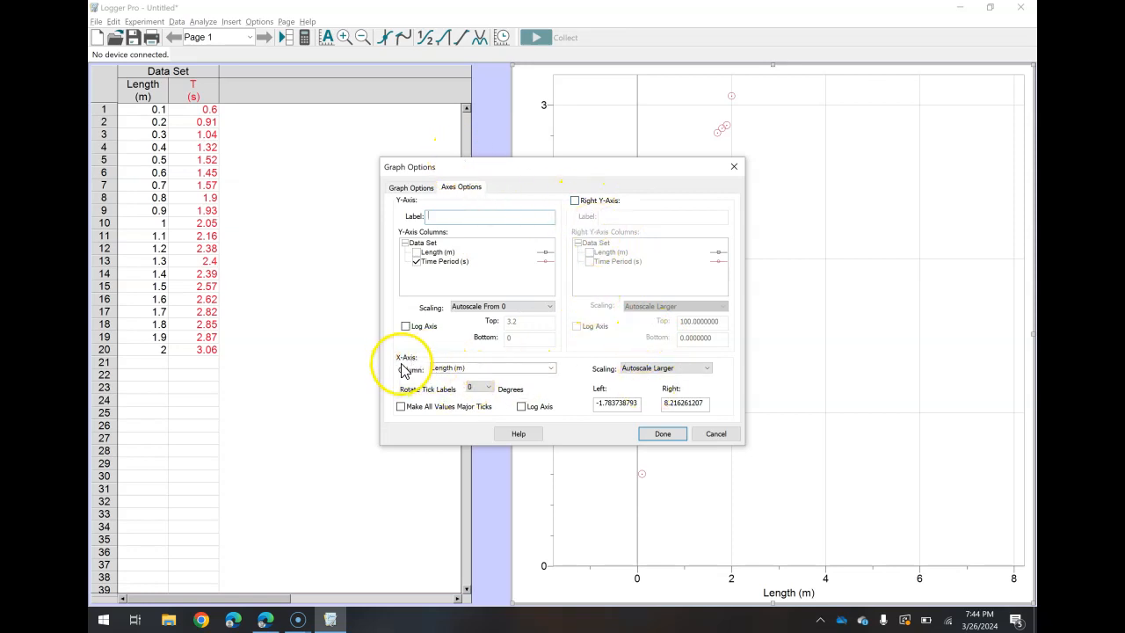
{"action": "left_click", "coordinate": [647, 369]}
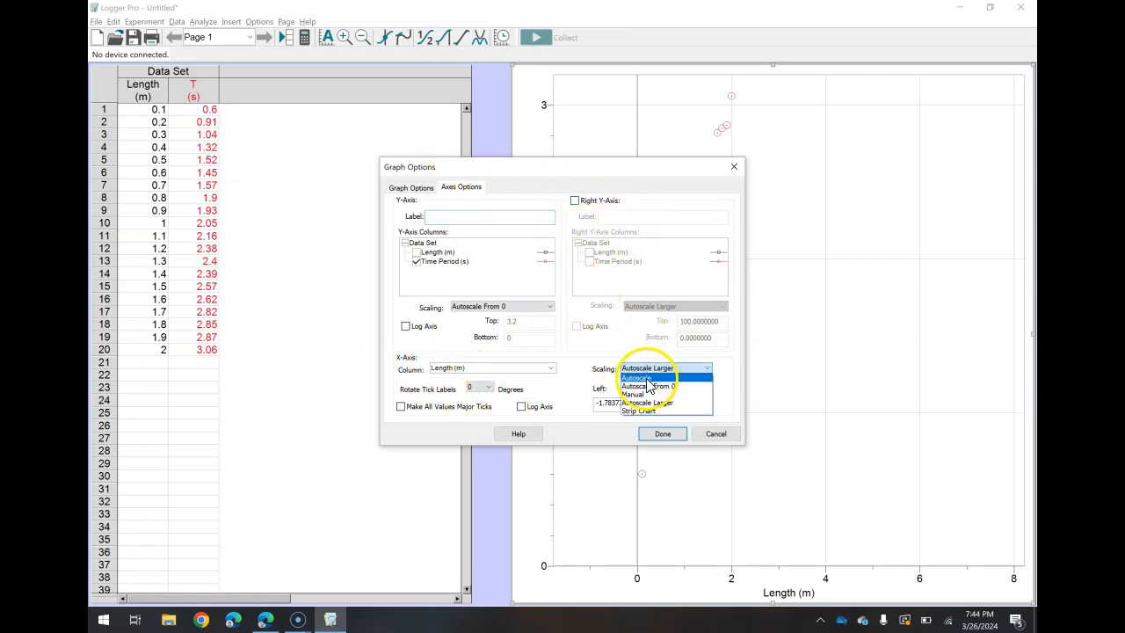
{"action": "left_click", "coordinate": [648, 393]}
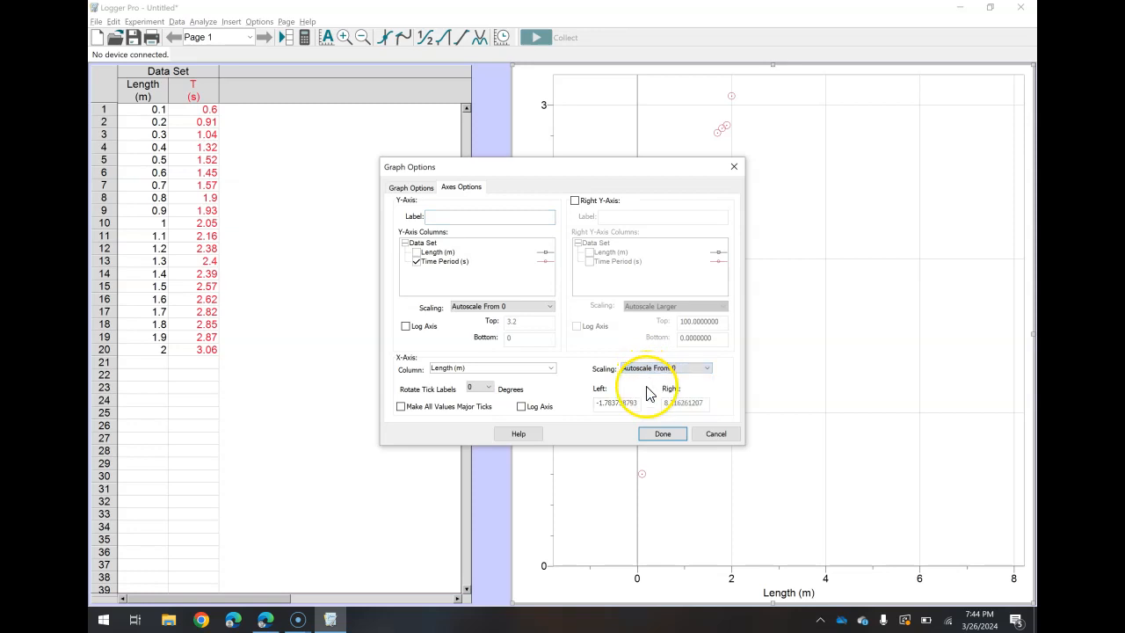
{"action": "left_click", "coordinate": [661, 433]}
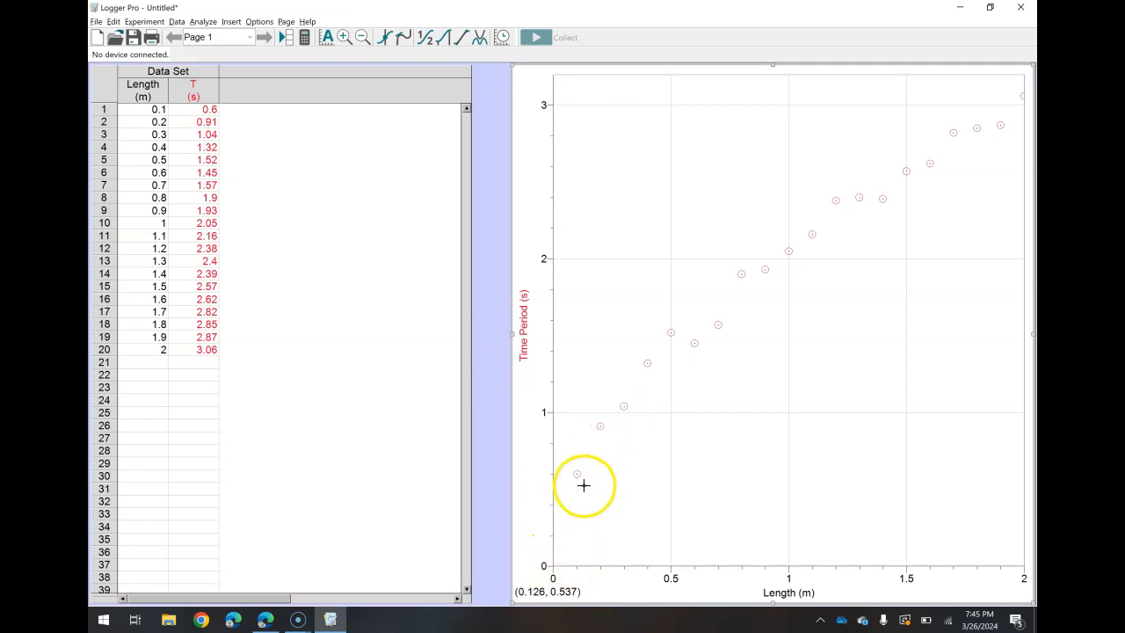
Change the scaling of both the Time Period axis and the Length axis to Autoscale.
{"action": "double_click", "coordinate": [553, 420]}
{"action": "left_click", "coordinate": [494, 307]}
{"action": "left_click", "coordinate": [492, 317]}
{"action": "left_click", "coordinate": [651, 368]}
{"action": "left_click", "coordinate": [644, 387]}
{"action": "left_click", "coordinate": [663, 433]}
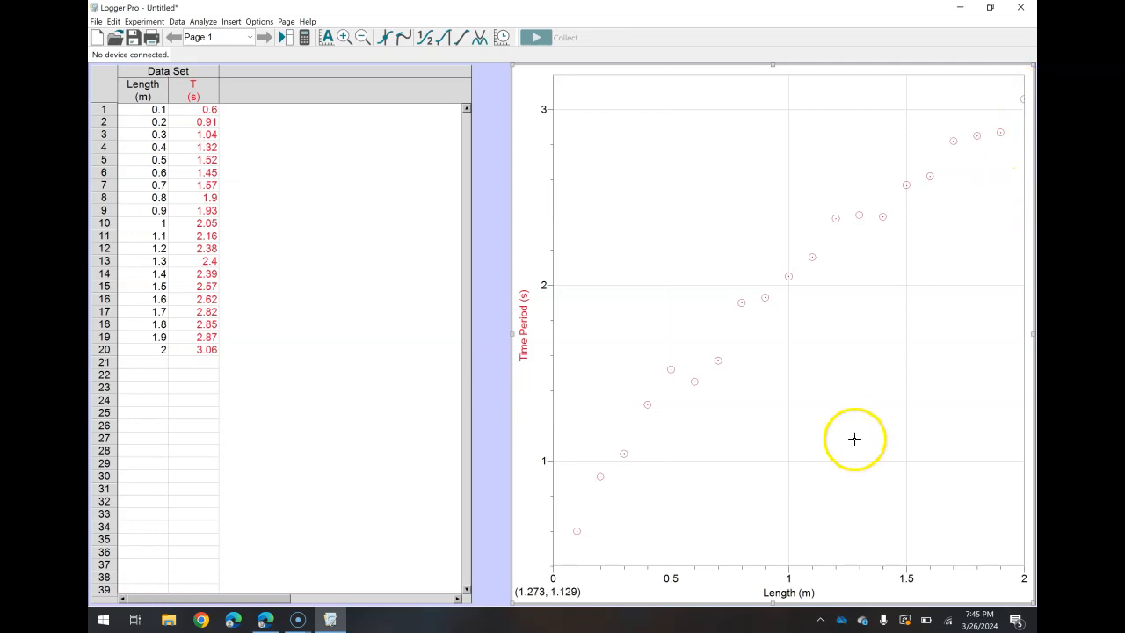
Scale the Length axis manually, with its range running from 0 to 2.3.
{"action": "double_click", "coordinate": [792, 582]}
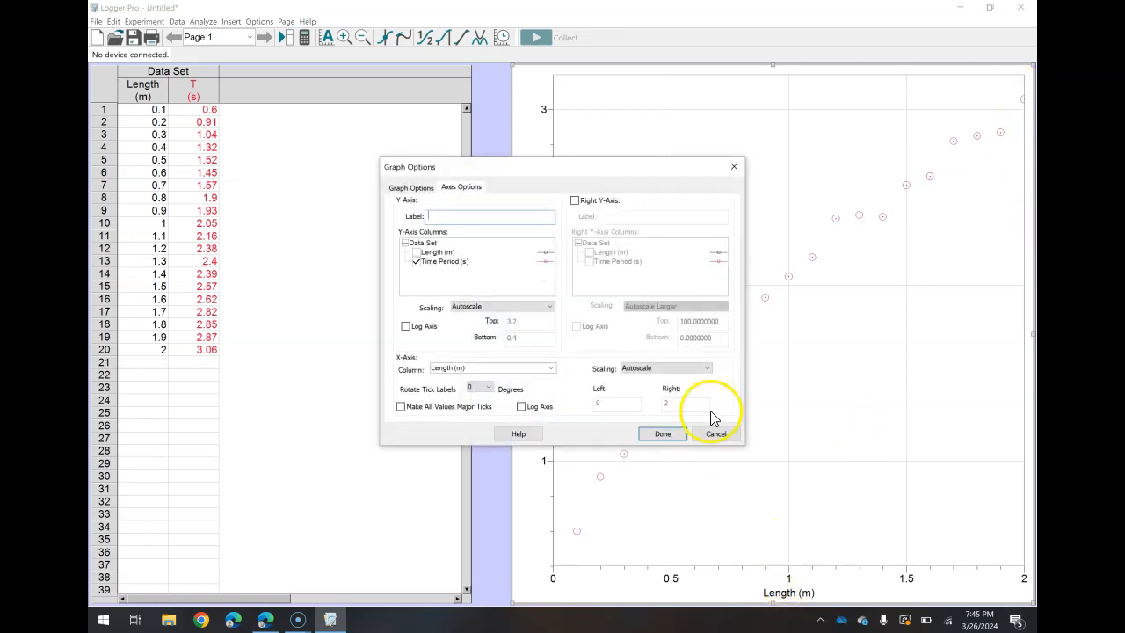
{"action": "left_click", "coordinate": [655, 371]}
{"action": "left_click", "coordinate": [651, 394]}
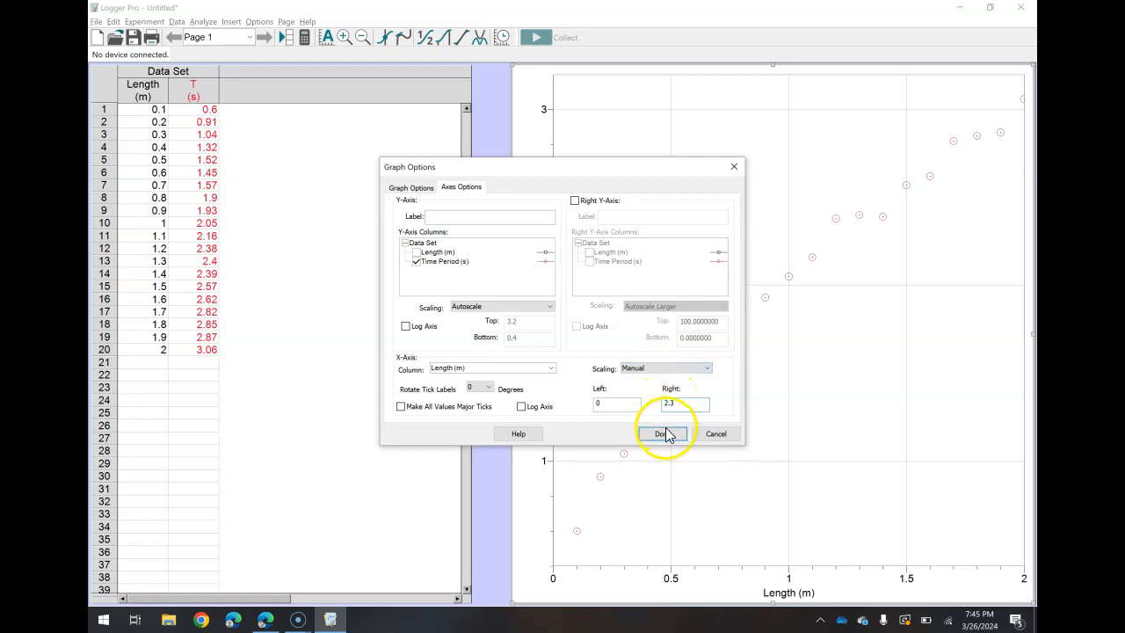
{"action": "left_click", "coordinate": [663, 433]}
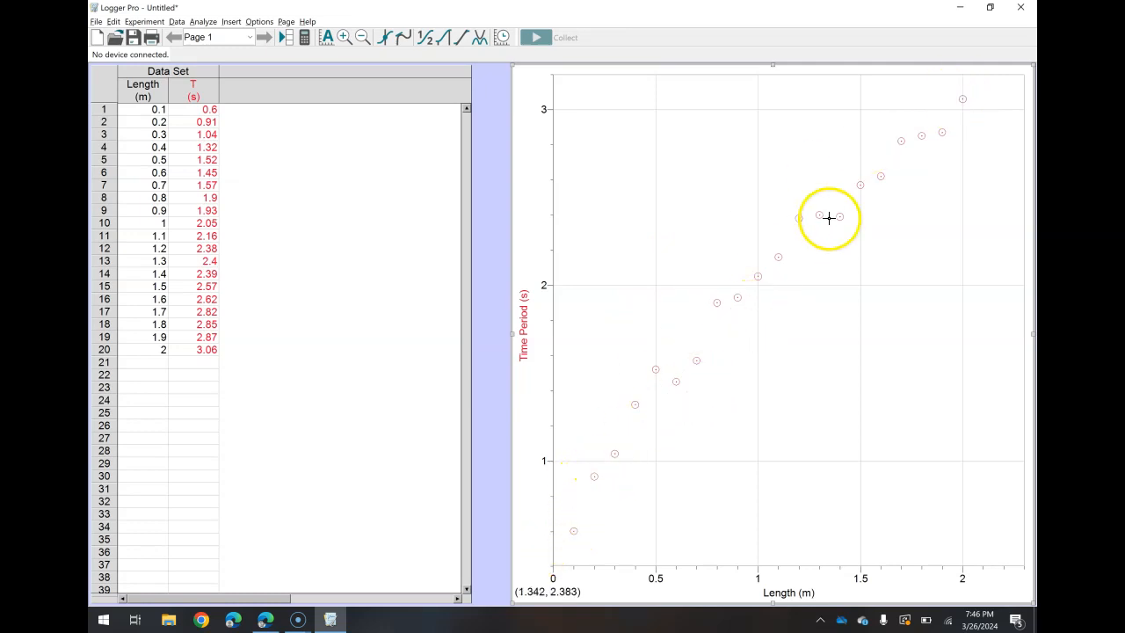
Add a linear fit to the Time Period versus Length data on the graph.
{"action": "left_click", "coordinate": [212, 23]}
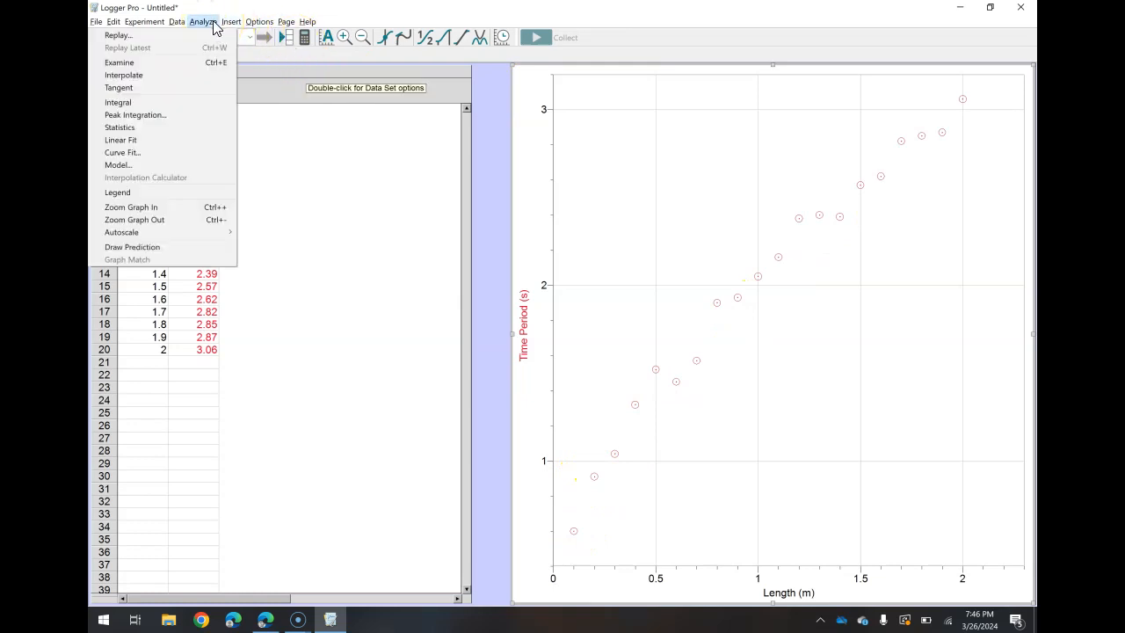
{"action": "left_click", "coordinate": [121, 139]}
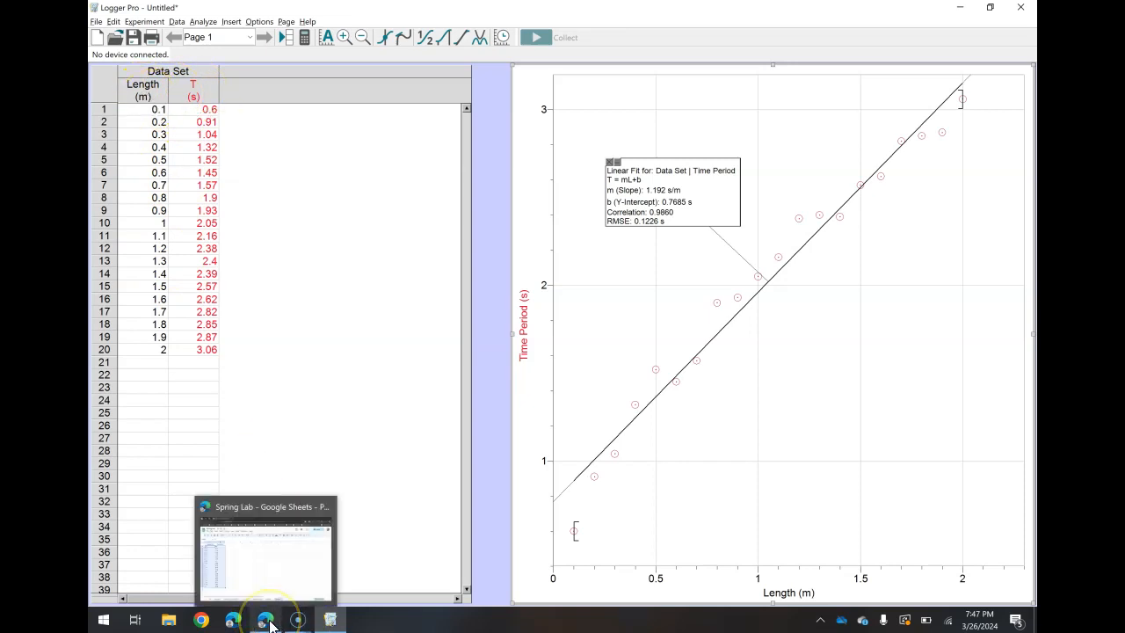
Switch to the Spring Lab spreadsheet in Google Sheets and add the heading sqrt(length) in cell D1.
{"action": "left_click", "coordinate": [268, 550]}
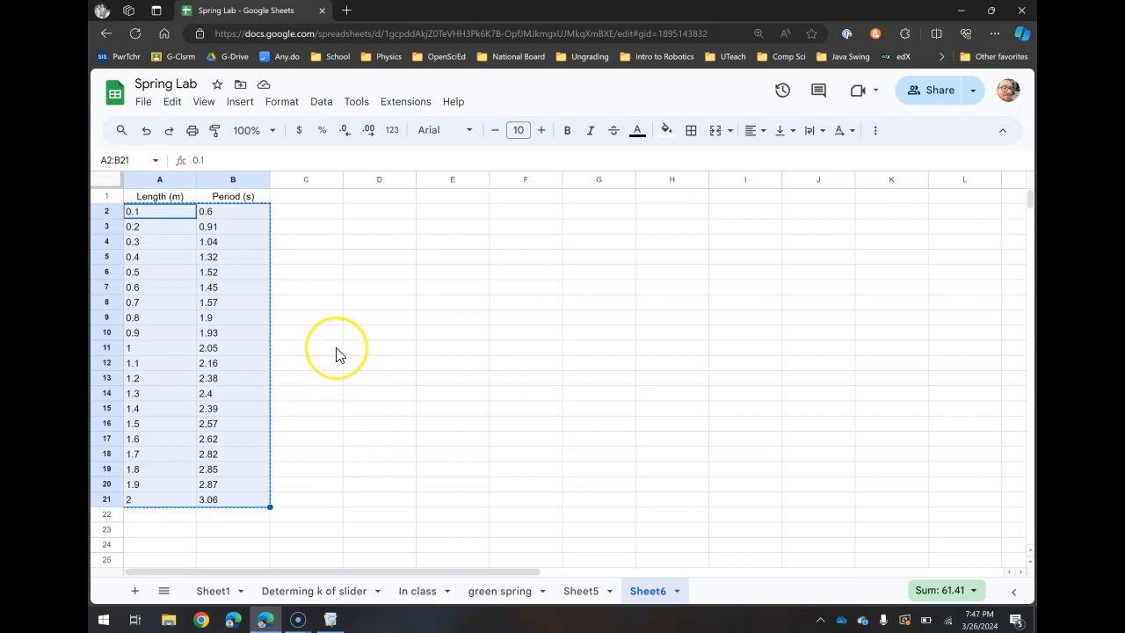
{"action": "left_click", "coordinate": [317, 327]}
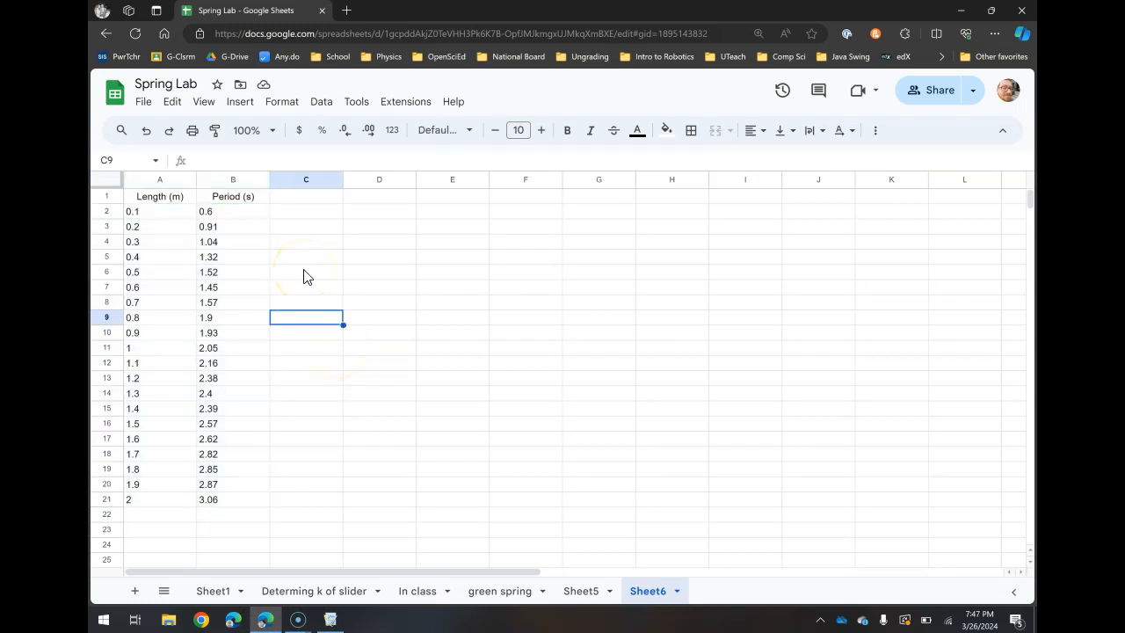
{"action": "left_click", "coordinate": [164, 226]}
{"action": "left_click", "coordinate": [291, 228]}
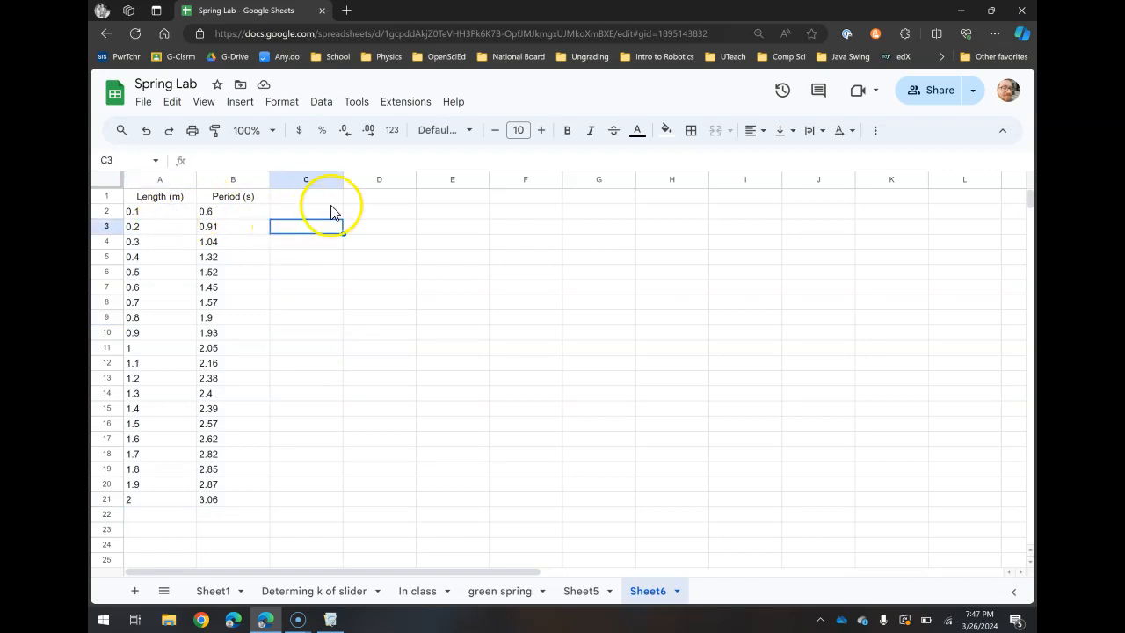
{"action": "left_click", "coordinate": [373, 202]}
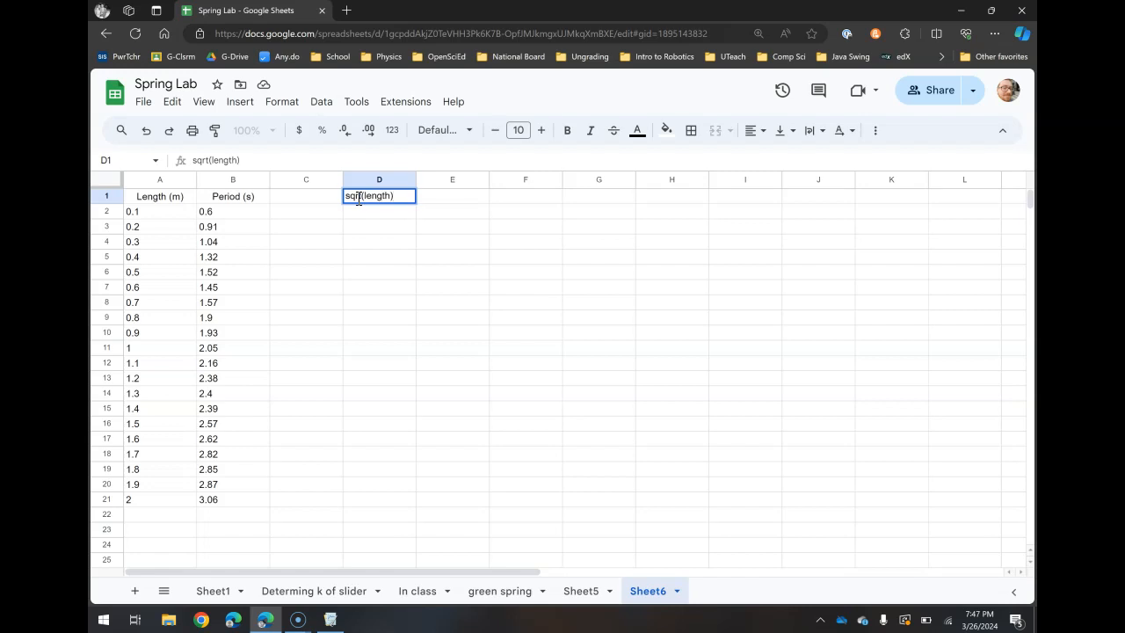
{"action": "key", "text": "Return"}
Enter the formula =sqrt(A2:A21) in cell D2 for the square root of the lengths.
{"action": "type", "text": "=s"}
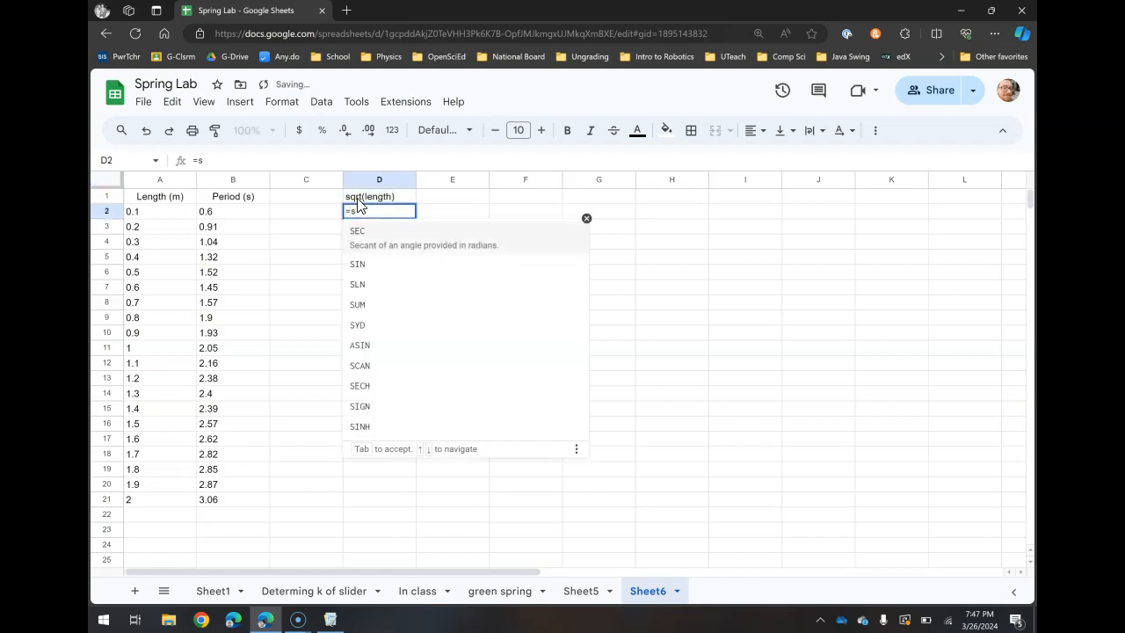
{"action": "type", "text": "qrt("}
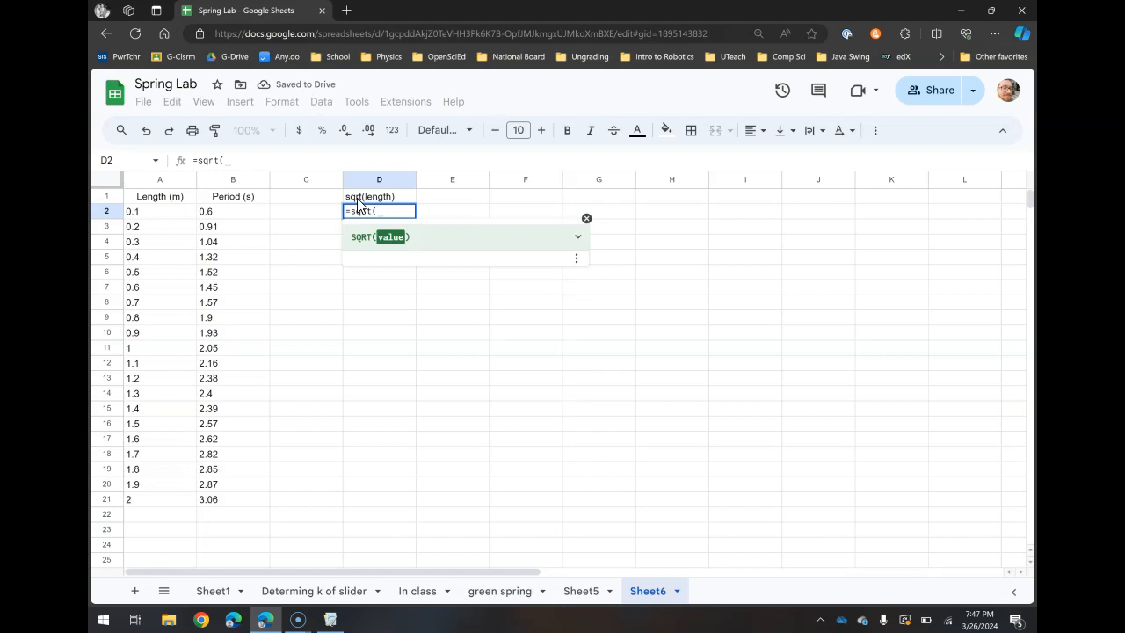
{"action": "type", "text": "A2:A21)"}
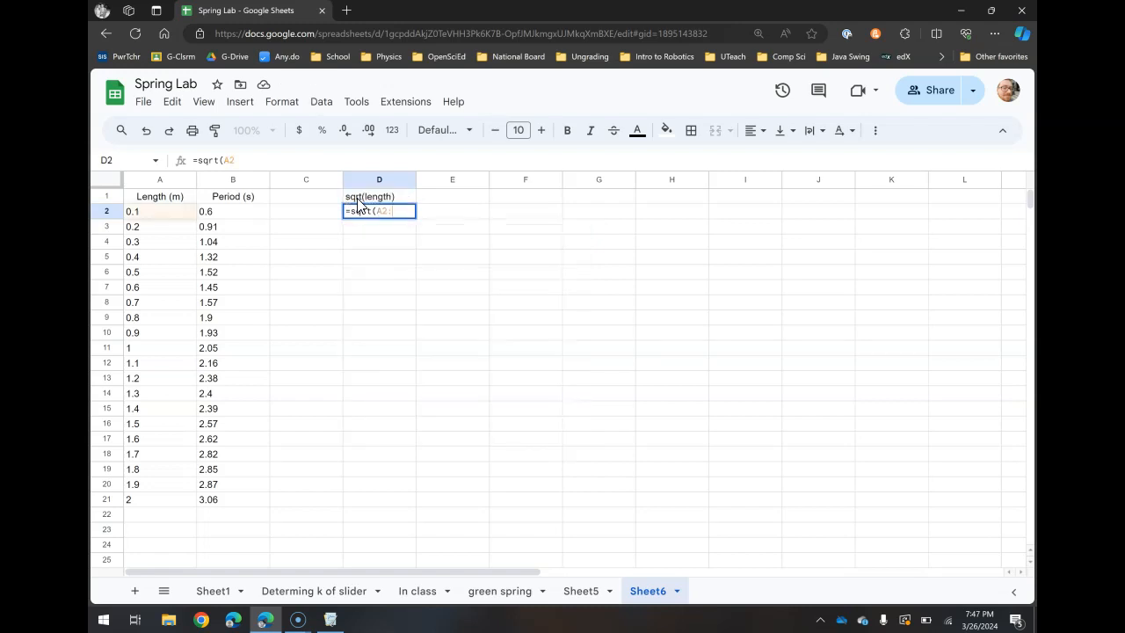
{"action": "key", "text": "Return"}
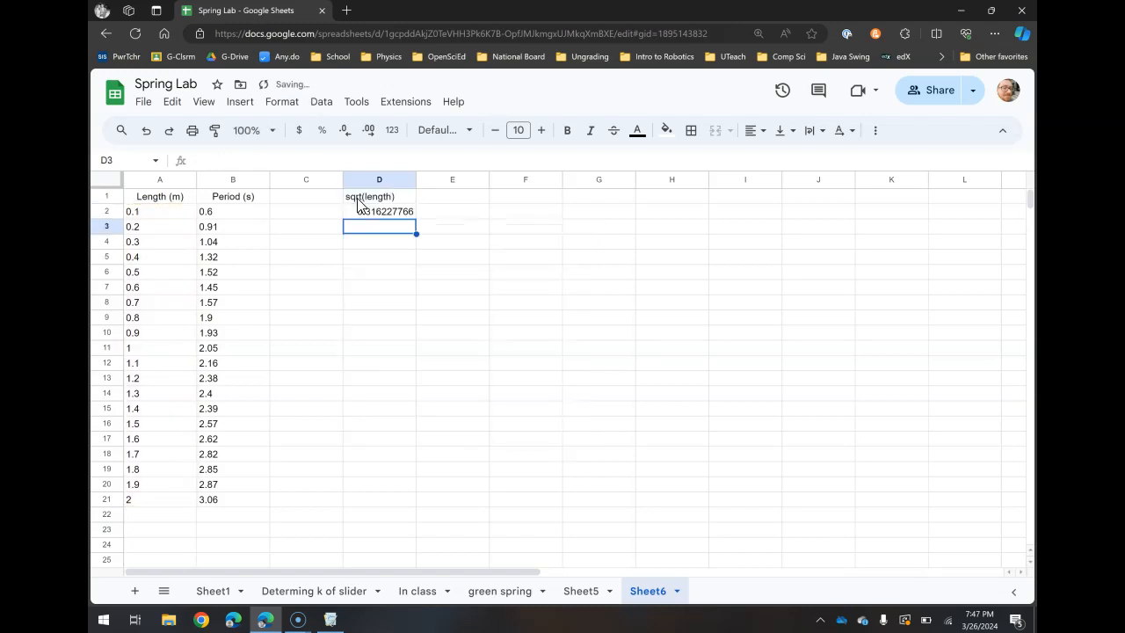
Correct the formula in D2 to =sqrt(A2) and fill it down through D21.
{"action": "left_click", "coordinate": [378, 215]}
{"action": "left_click_drag", "start_coordinate": [236, 160], "coordinate": [256, 161]}
{"action": "key", "text": "BackSpace"}
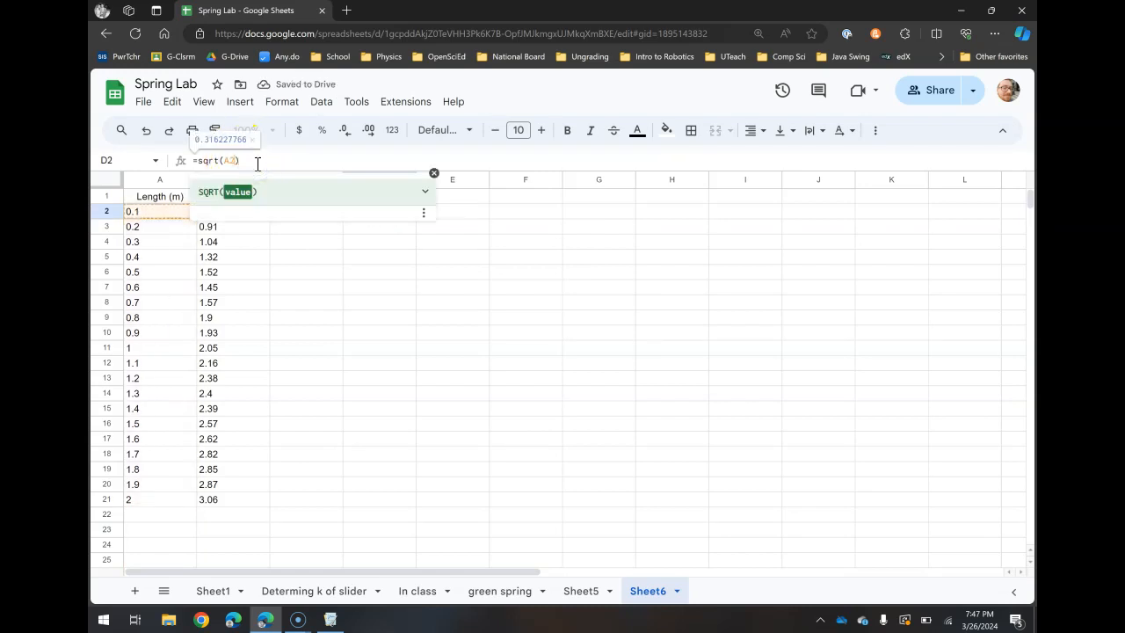
{"action": "key", "text": "Return"}
{"action": "left_click", "coordinate": [401, 216]}
{"action": "left_click_drag", "start_coordinate": [415, 218], "coordinate": [374, 455]}
{"action": "left_click_drag", "start_coordinate": [386, 499], "coordinate": [388, 501]}
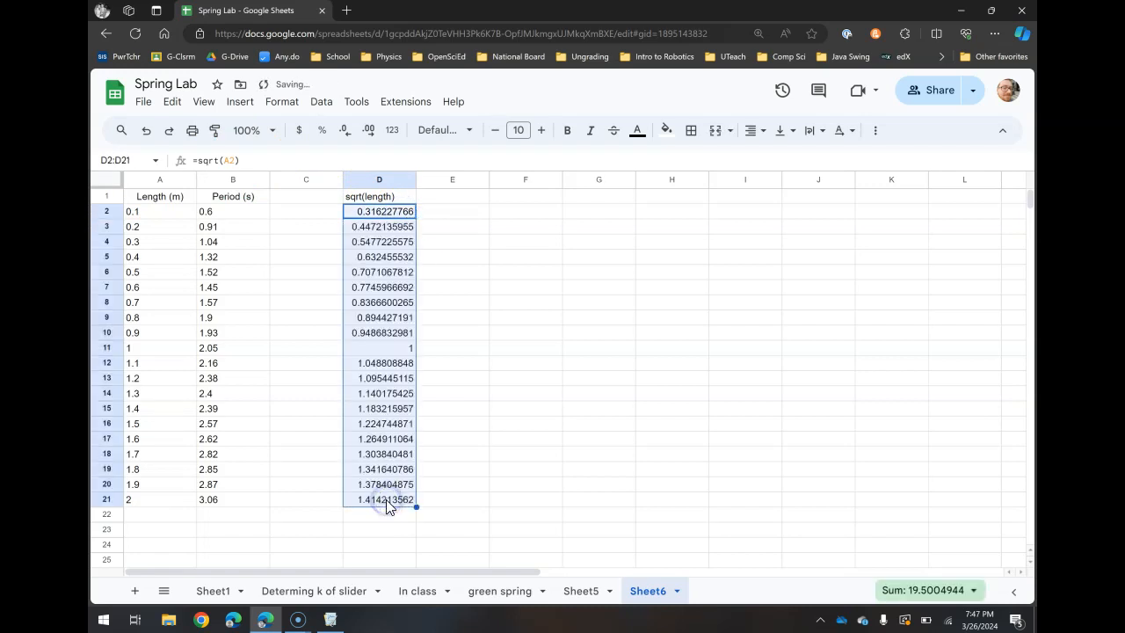
Add the heading Period (s) in E1, enter =B2 in E2, and autofill the formula down through E21.
{"action": "left_click", "coordinate": [445, 214]}
{"action": "left_click", "coordinate": [442, 199]}
{"action": "type", "text": "Period (s"}
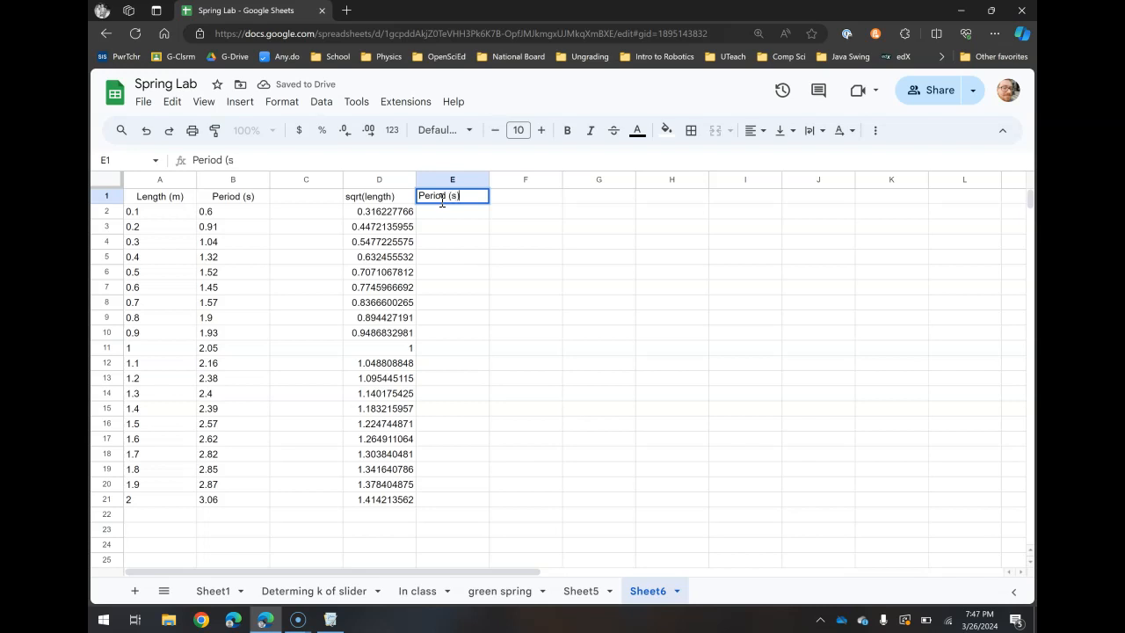
{"action": "key", "text": "Return"}
{"action": "type", "text": "=B2"}
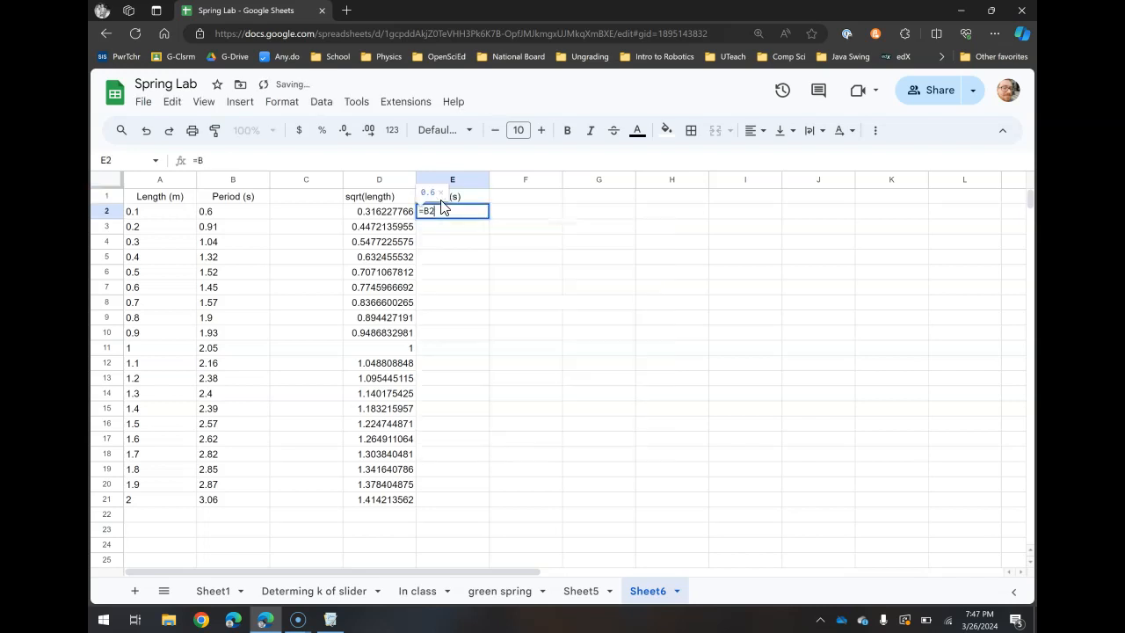
{"action": "key", "text": "Return"}
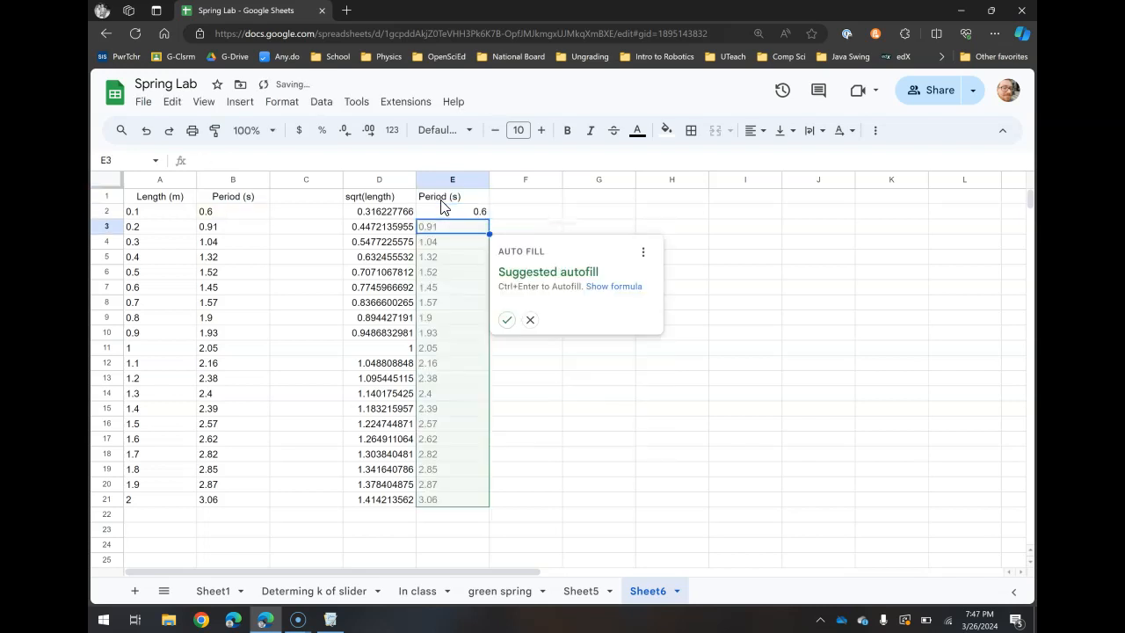
{"action": "left_click", "coordinate": [504, 320]}
{"action": "left_click", "coordinate": [548, 257]}
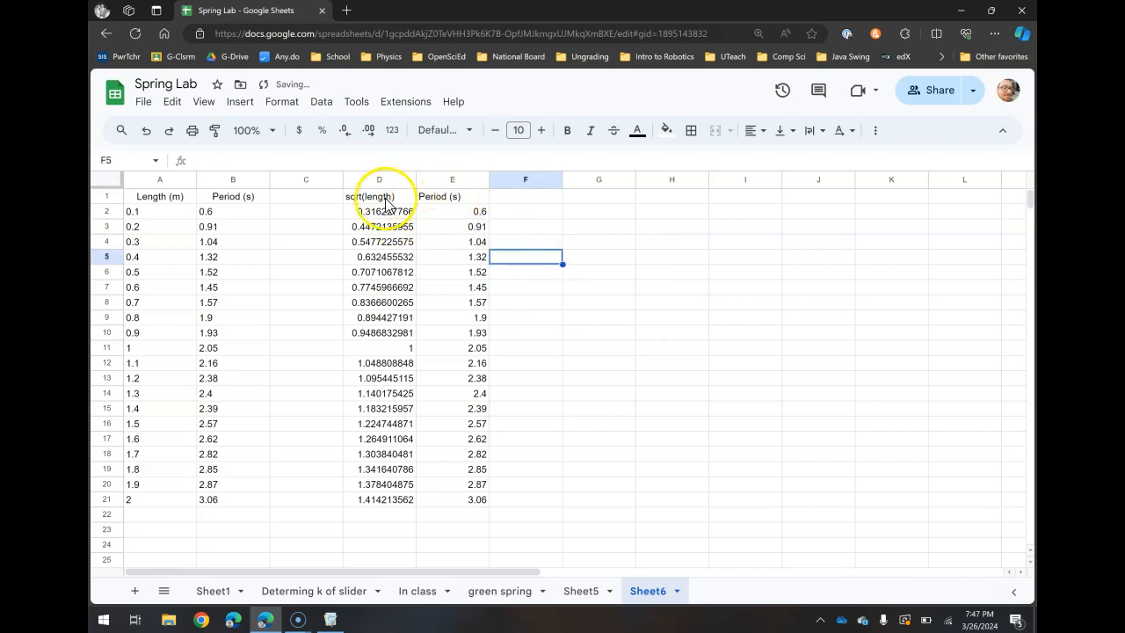
{"action": "left_click_drag", "start_coordinate": [387, 202], "coordinate": [443, 496]}
{"action": "left_click", "coordinate": [573, 362]}
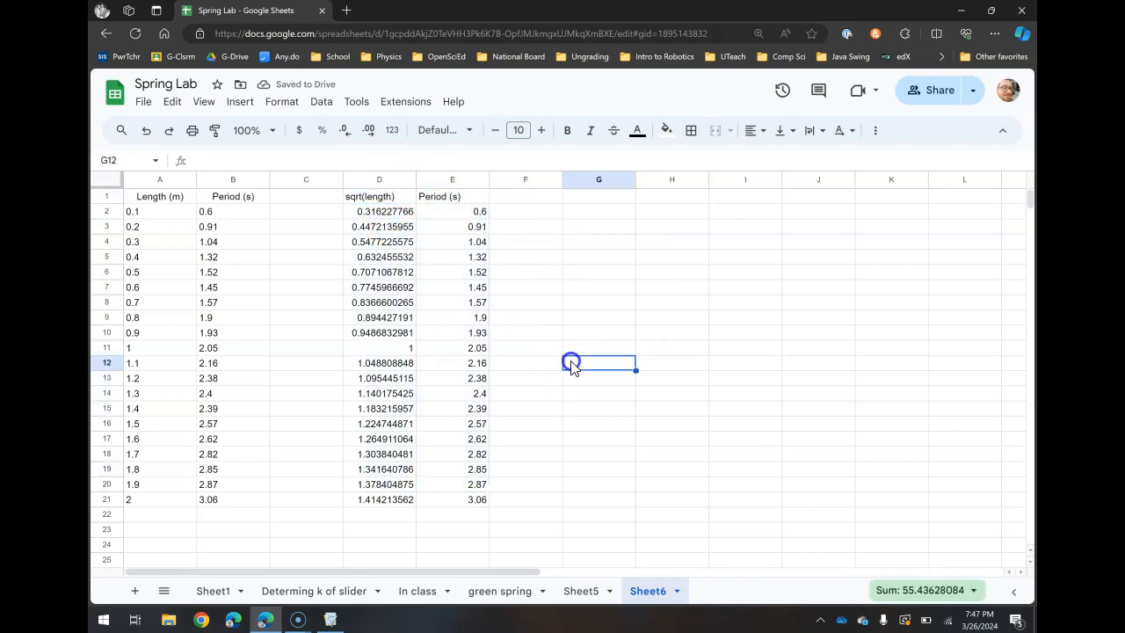
Copy the square-root-of-length and period values in D2:E21.
{"action": "left_click_drag", "start_coordinate": [362, 211], "coordinate": [452, 508]}
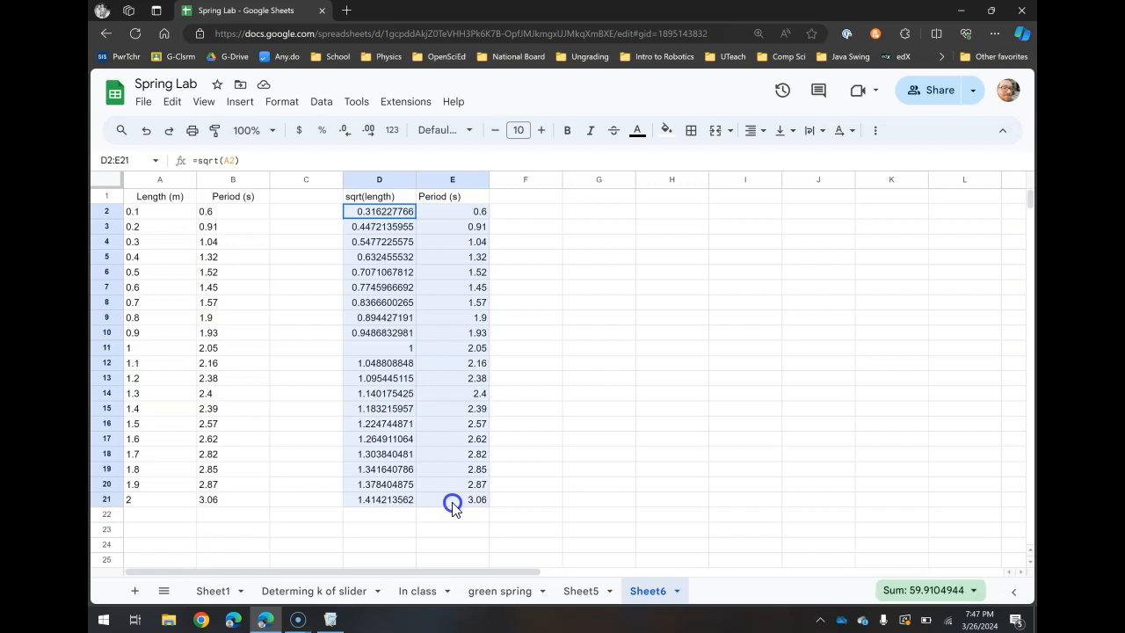
{"action": "key", "text": "ctrl+c"}
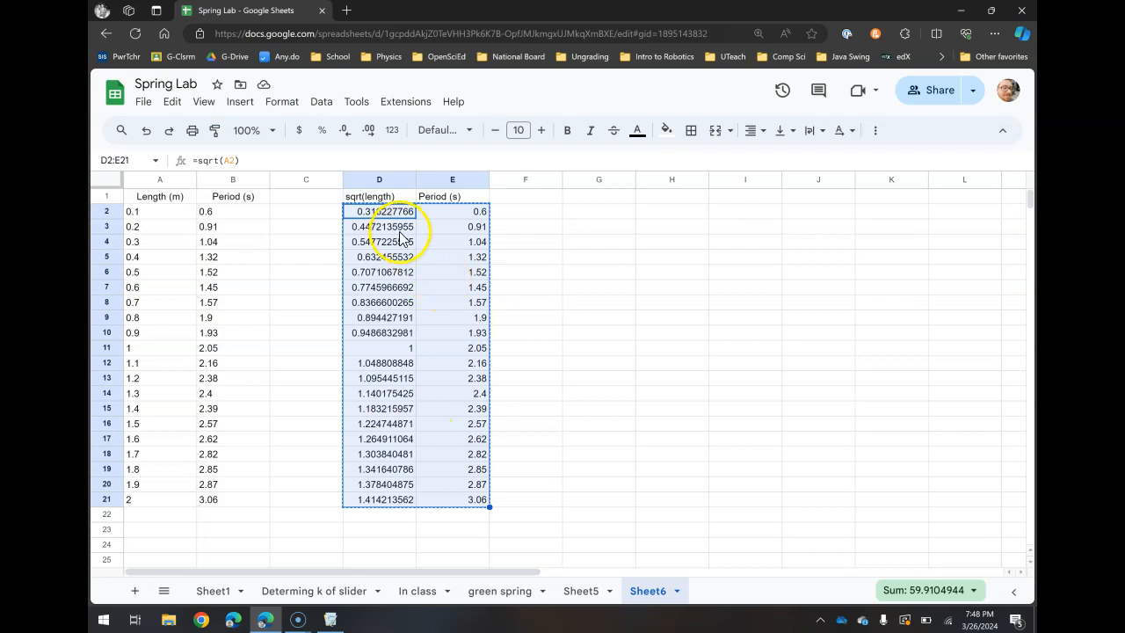
{"action": "left_click", "coordinate": [544, 269]}
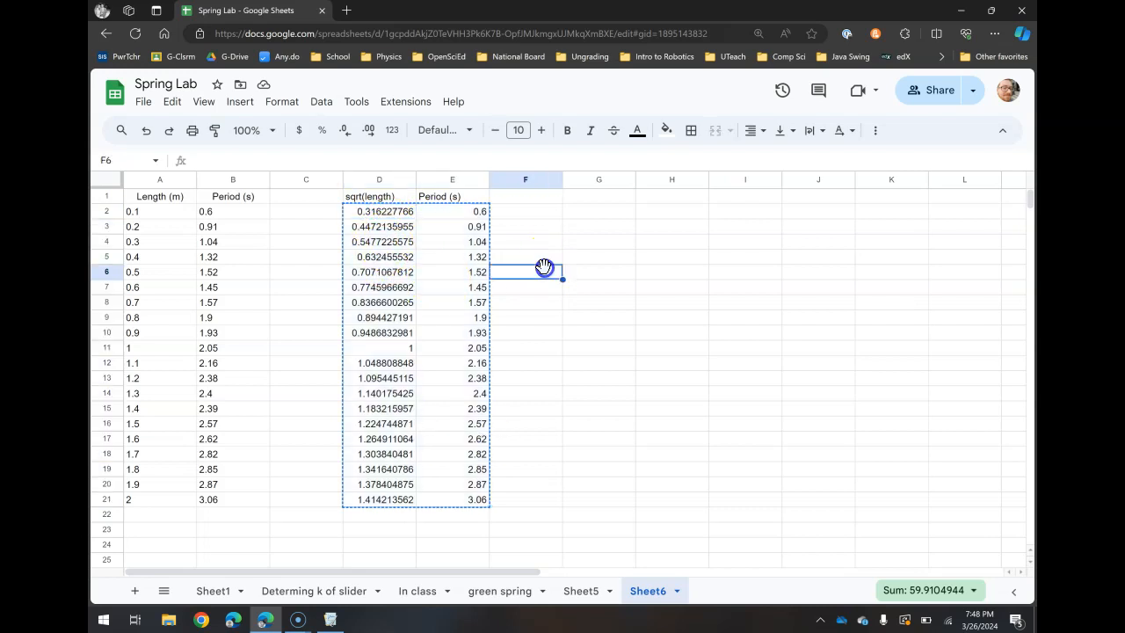
Review the formulas and the number of decimal places in the sqrt(length) column.
{"action": "left_click", "coordinate": [373, 210]}
{"action": "left_click", "coordinate": [382, 228]}
{"action": "left_click", "coordinate": [383, 246]}
{"action": "left_click", "coordinate": [383, 261]}
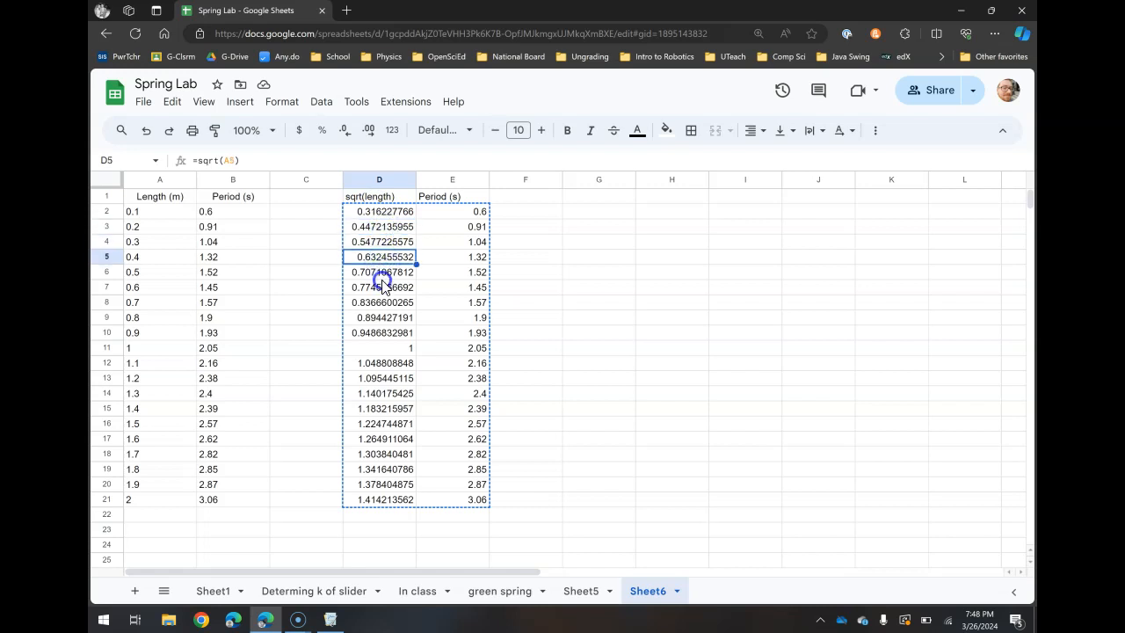
{"action": "left_click", "coordinate": [382, 274]}
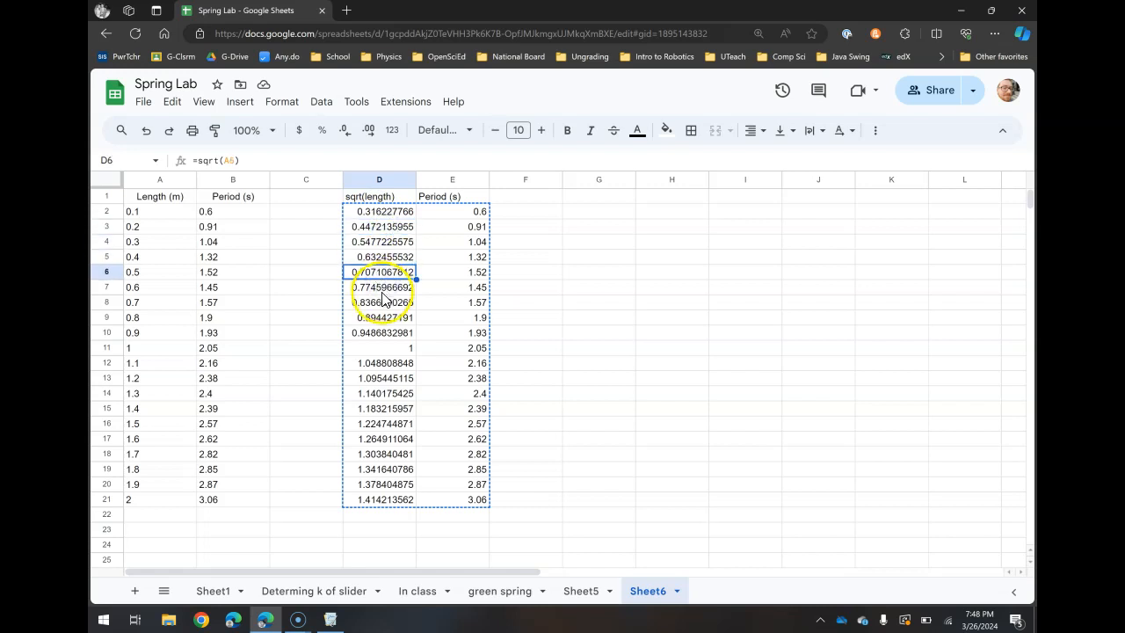
{"action": "left_click", "coordinate": [378, 246]}
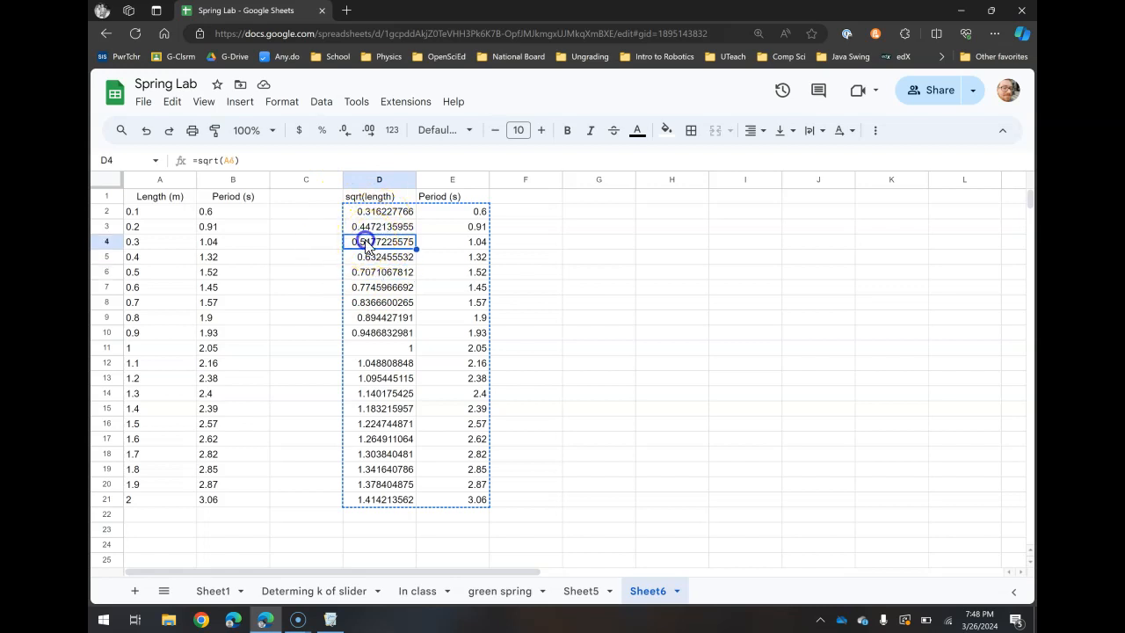
{"action": "left_click", "coordinate": [381, 425]}
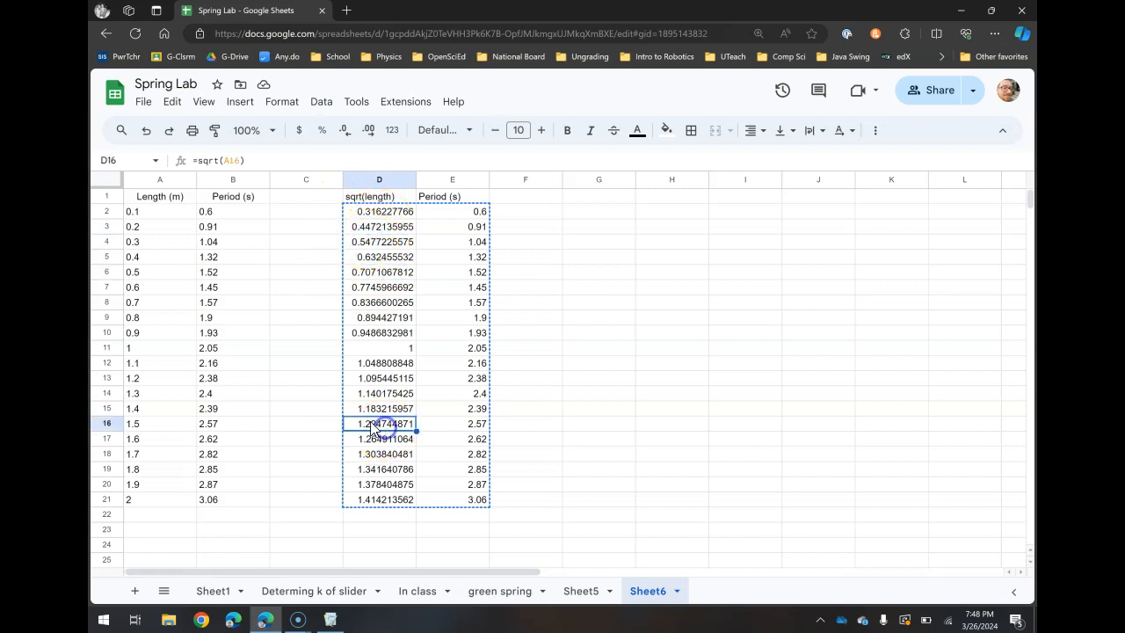
{"action": "left_click", "coordinate": [380, 213]}
{"action": "left_click", "coordinate": [572, 273]}
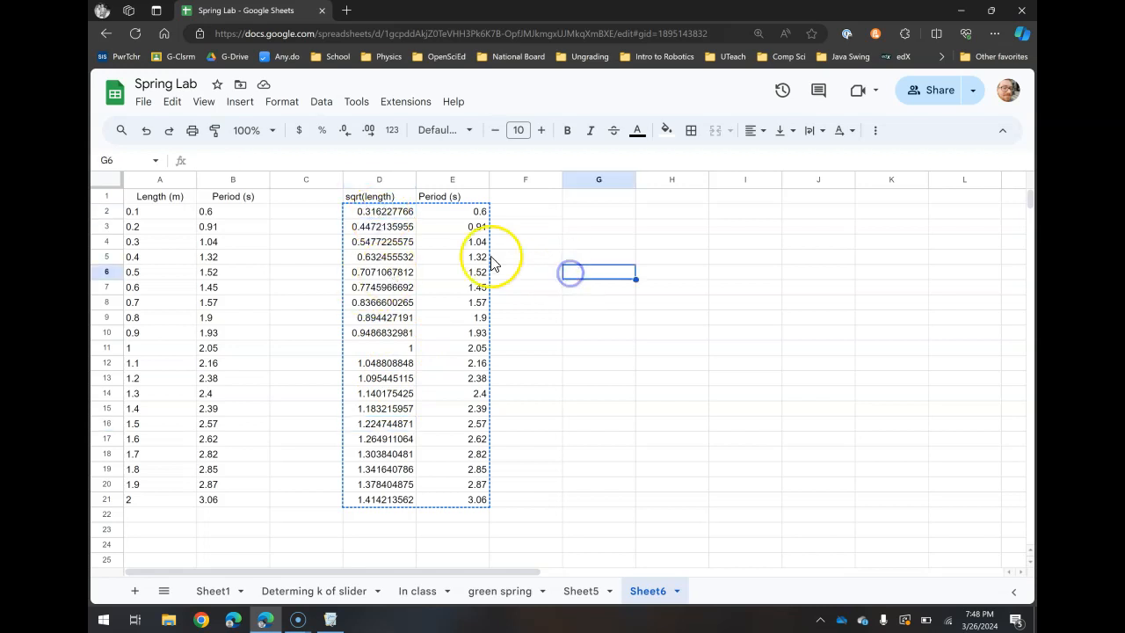
Apply the custom number format 0.000 to the whole sqrt(length) column D.
{"action": "left_click", "coordinate": [379, 180]}
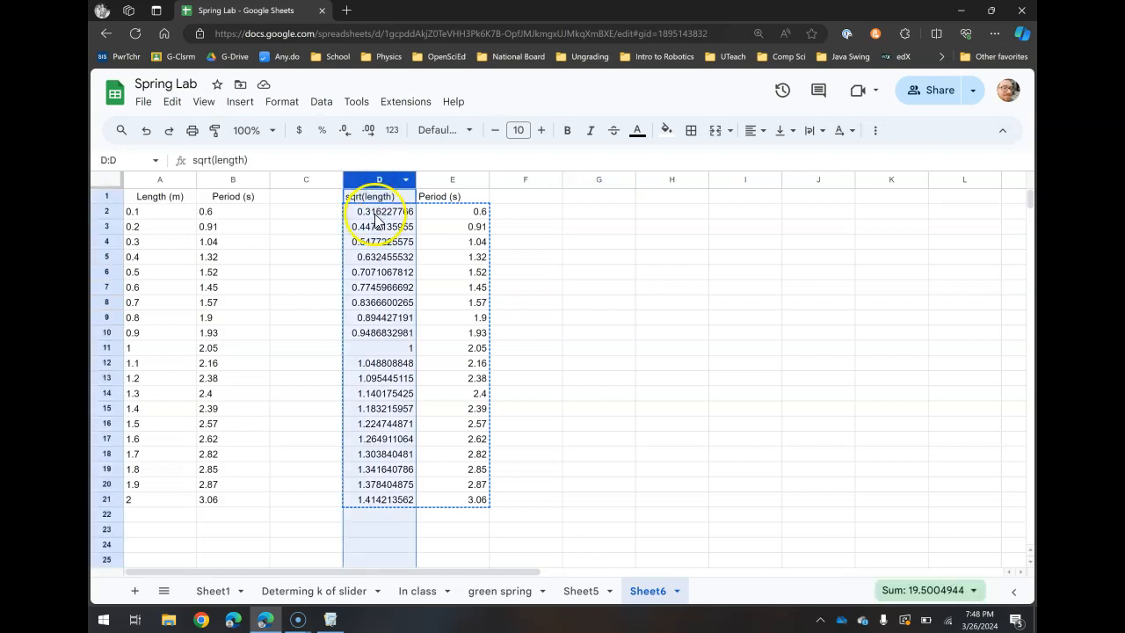
{"action": "left_click", "coordinate": [280, 102]}
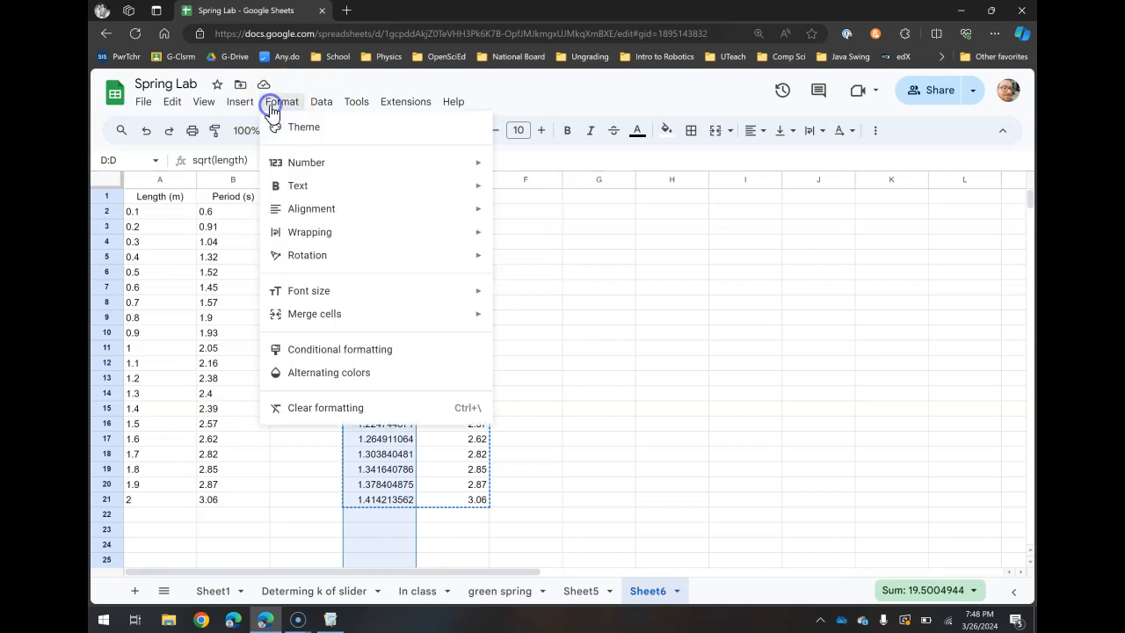
{"action": "mouse_move", "coordinate": [310, 167]}
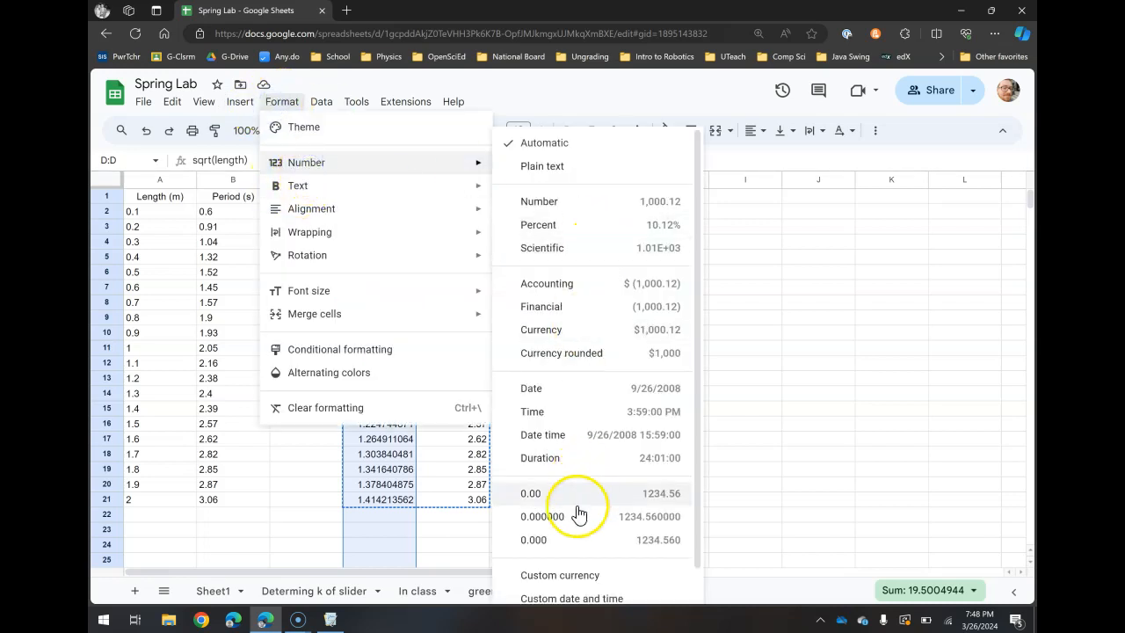
{"action": "scroll", "coordinate": [573, 563], "scroll_direction": "down", "scroll_amount": 1}
{"action": "left_click", "coordinate": [587, 596]}
{"action": "left_click", "coordinate": [531, 190]}
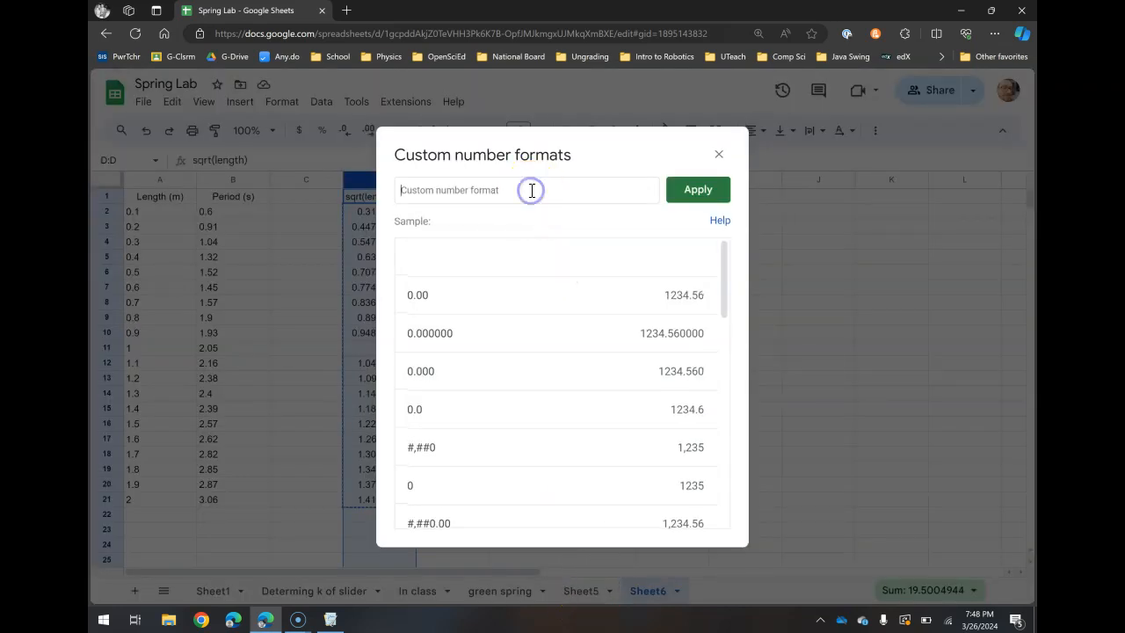
{"action": "type", "text": "0.000"}
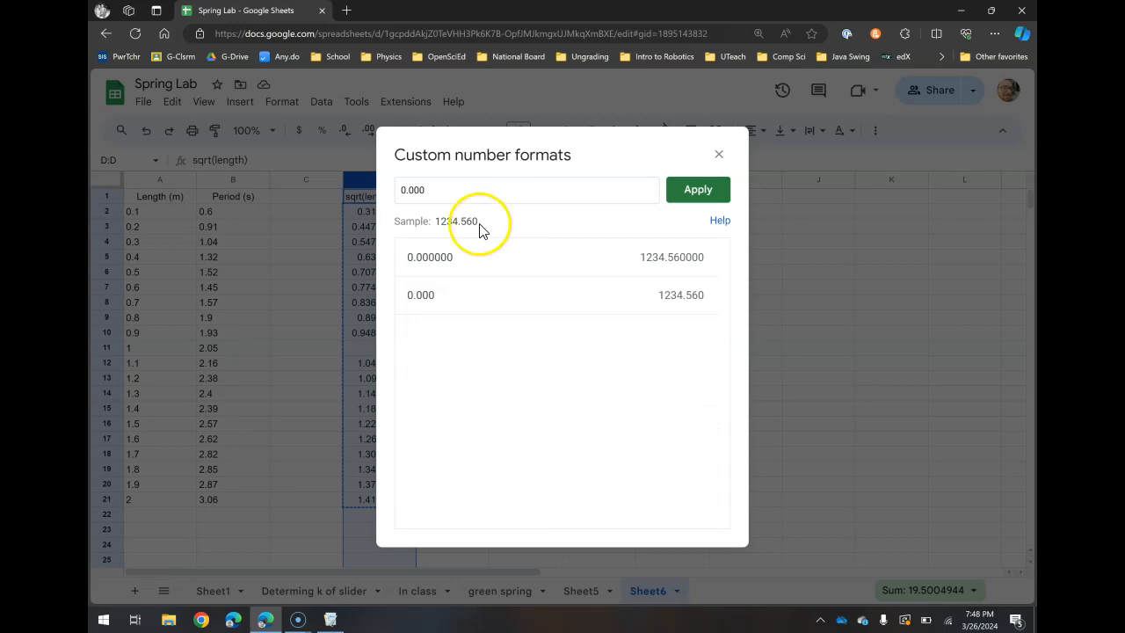
{"action": "left_click", "coordinate": [703, 195]}
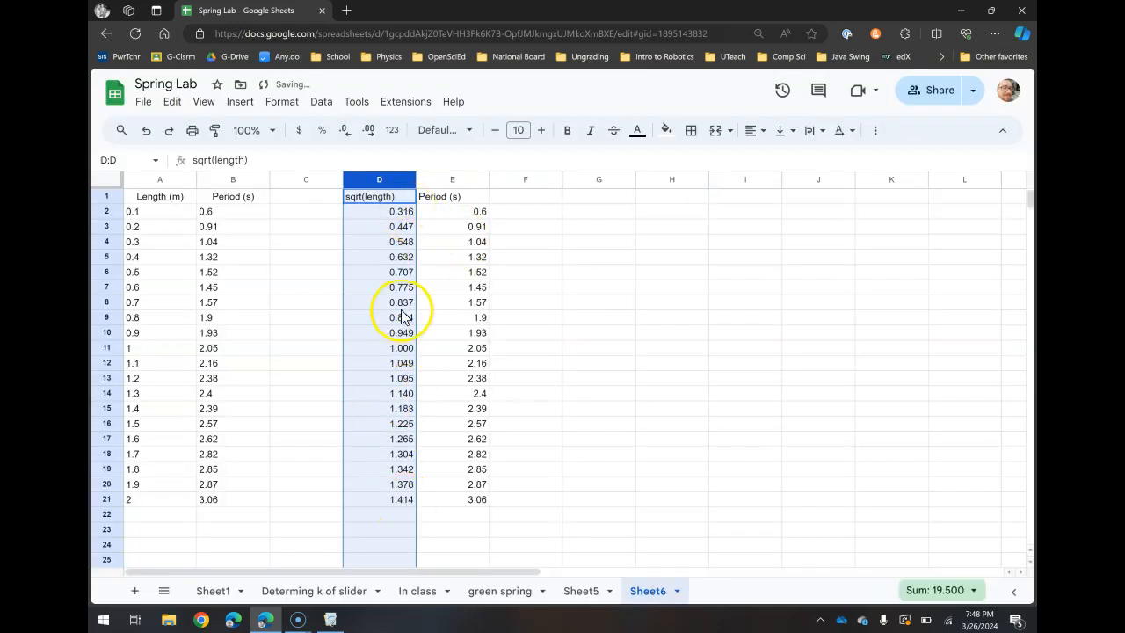
{"action": "left_click", "coordinate": [578, 245]}
{"action": "left_click", "coordinate": [418, 219]}
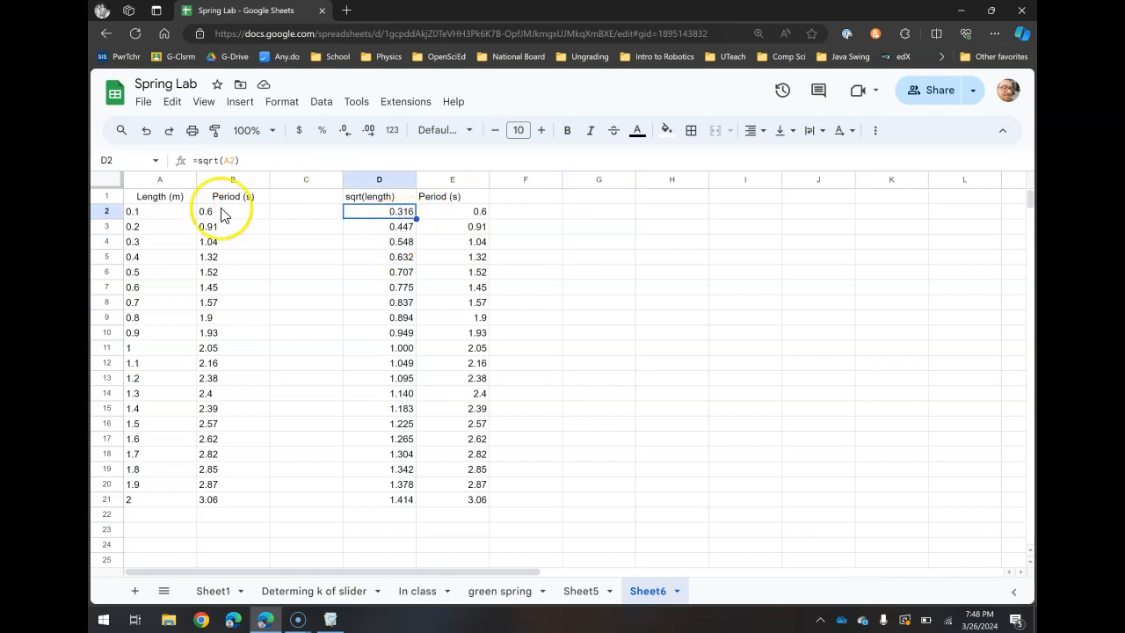
{"action": "left_click", "coordinate": [167, 201]}
{"action": "left_click_drag", "start_coordinate": [159, 201], "coordinate": [176, 241]}
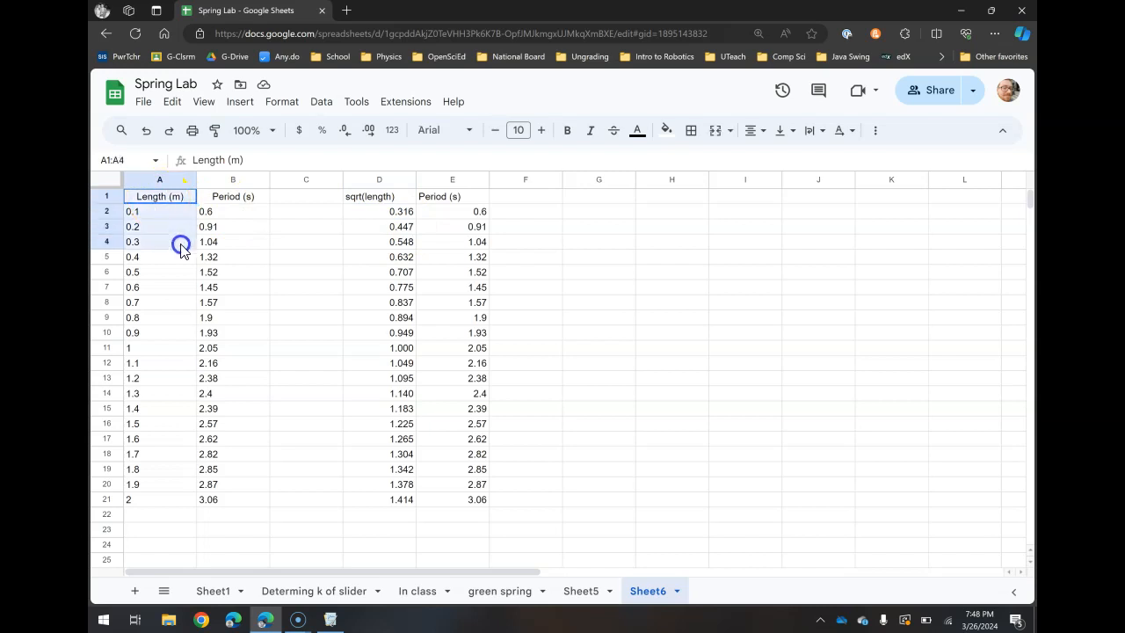
{"action": "left_click", "coordinate": [369, 199]}
{"action": "left_click_drag", "start_coordinate": [370, 198], "coordinate": [383, 274]}
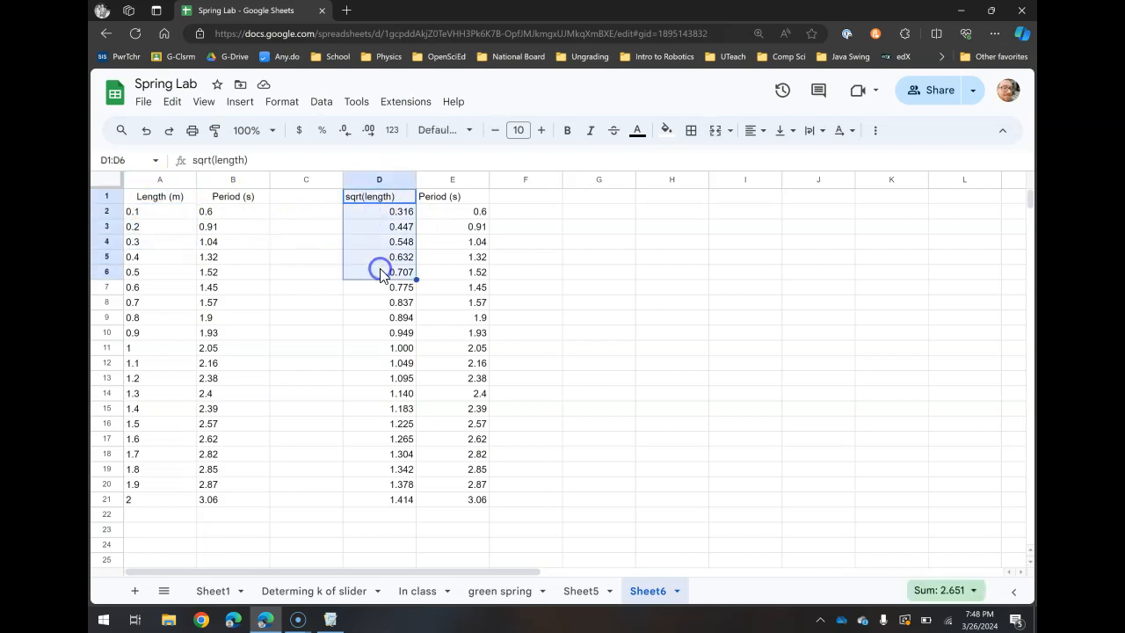
{"action": "left_click", "coordinate": [592, 333]}
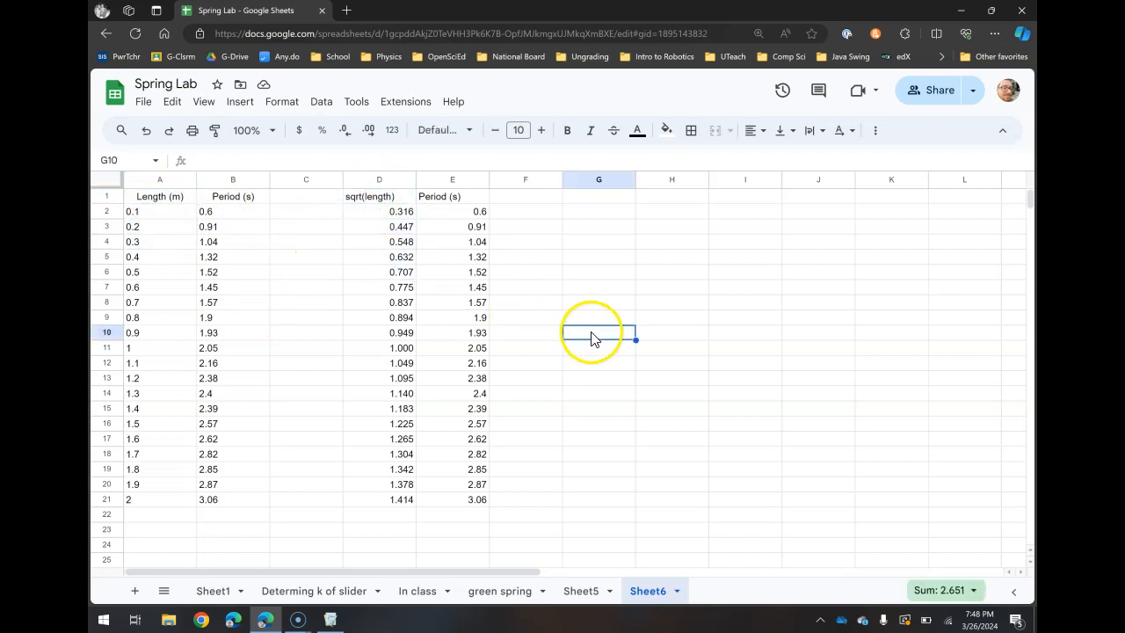
Copy D2:E21 and paste it over the Length and T data in Logger Pro, starting at row 1.
{"action": "left_click", "coordinate": [384, 201]}
{"action": "left_click_drag", "start_coordinate": [393, 215], "coordinate": [455, 500]}
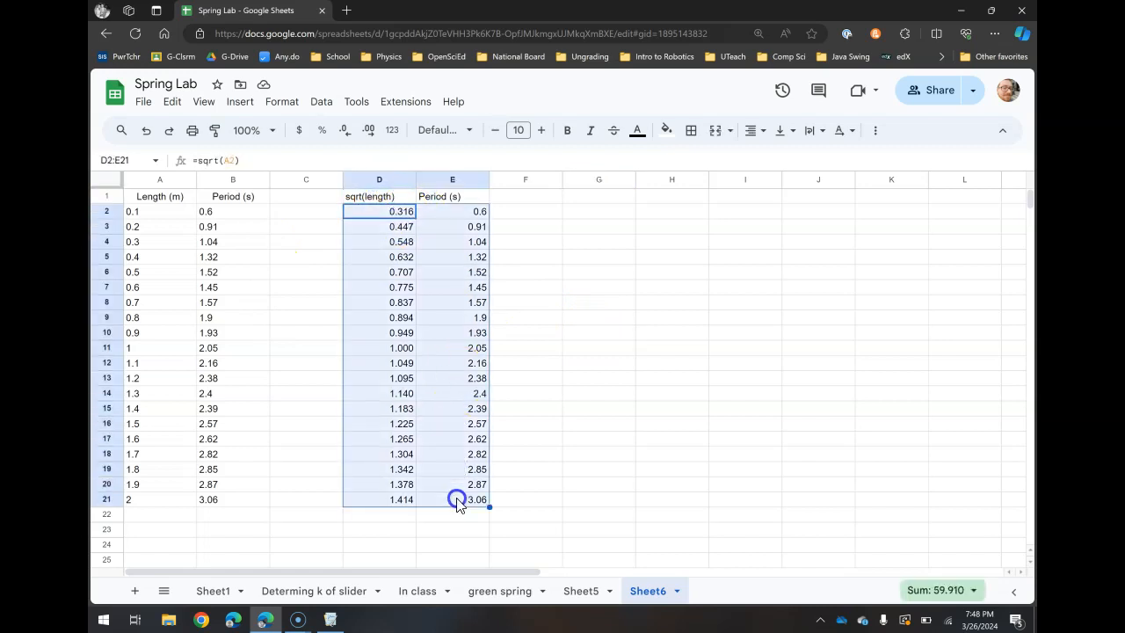
{"action": "key", "text": "ctrl+c"}
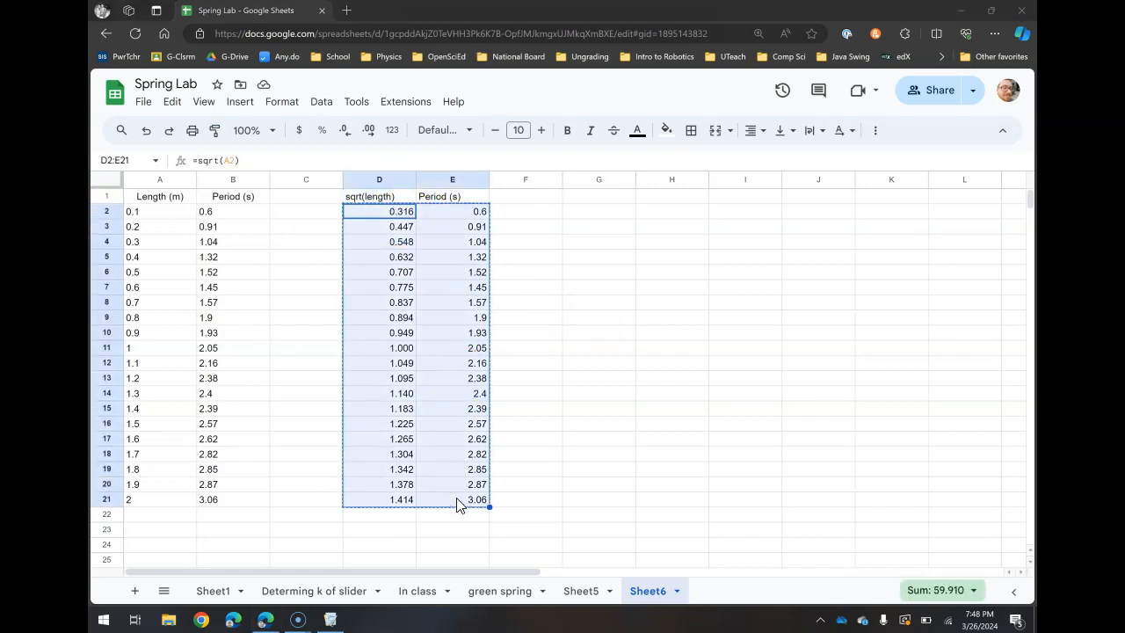
{"action": "key", "text": "alt+Tab"}
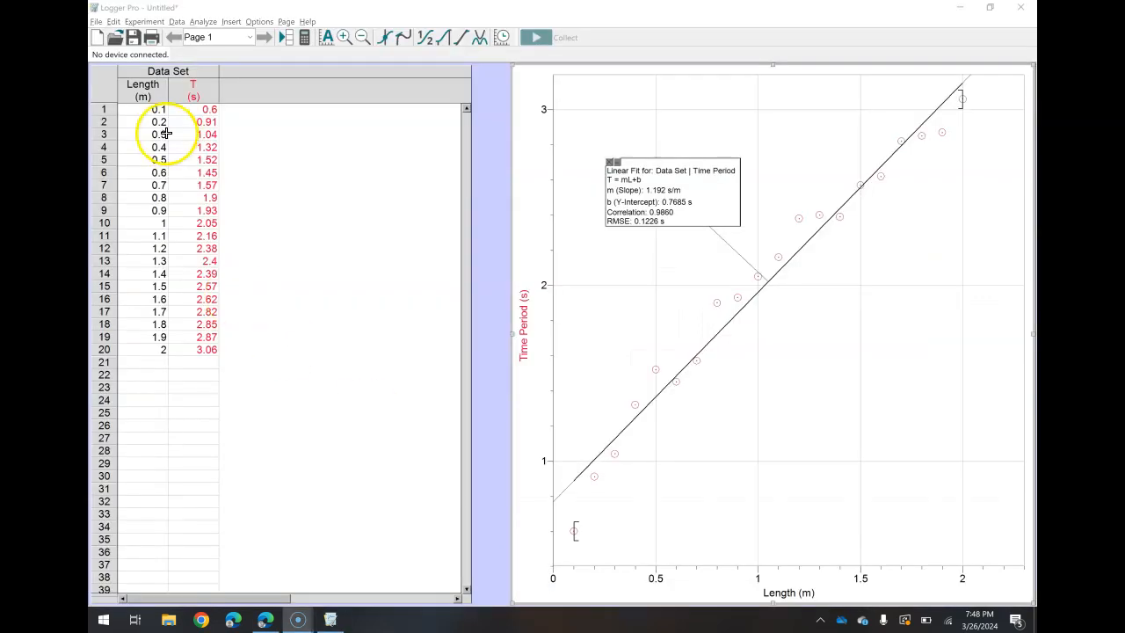
{"action": "left_click", "coordinate": [156, 114]}
{"action": "key", "text": "ctrl+v"}
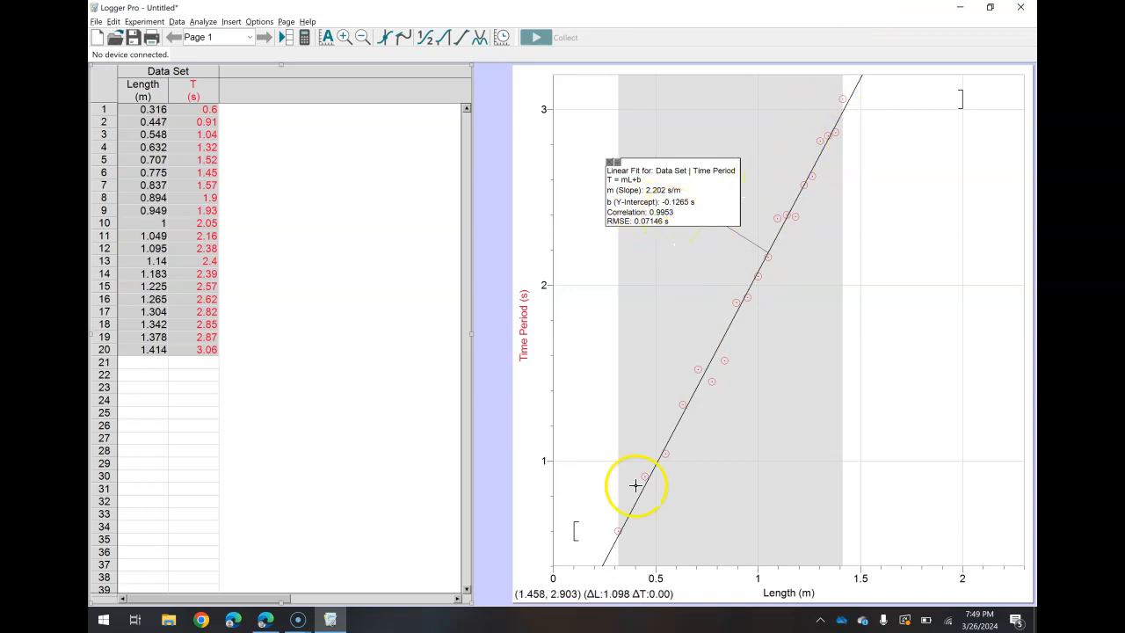
Open the graph's axes options and show the scaling choices for the x-axis.
{"action": "double_click", "coordinate": [873, 580]}
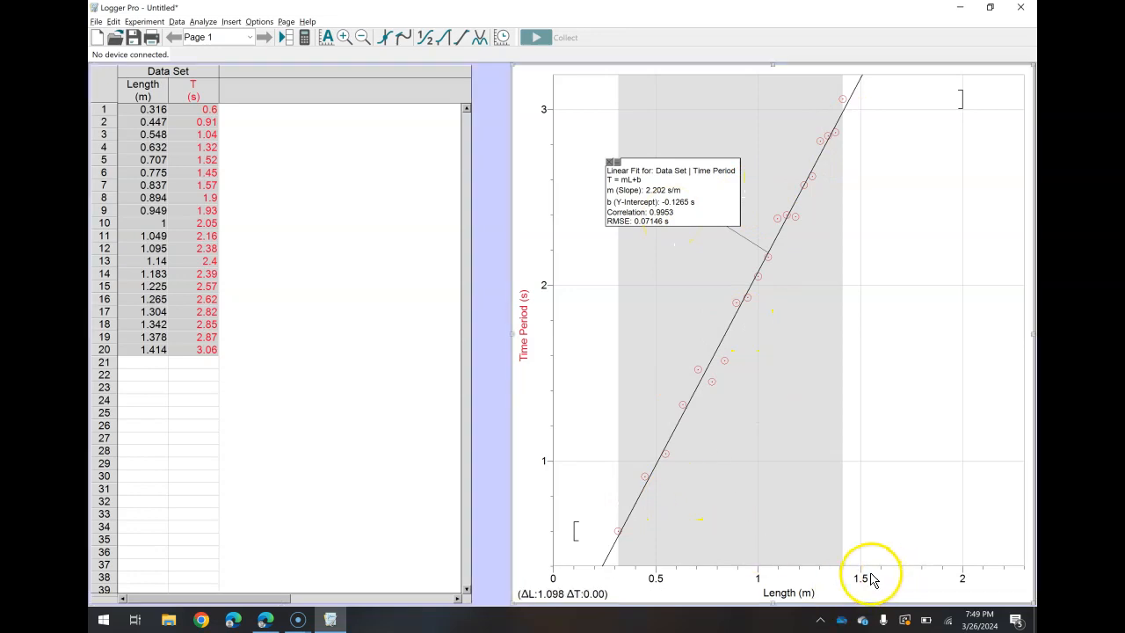
{"action": "left_click", "coordinate": [658, 369]}
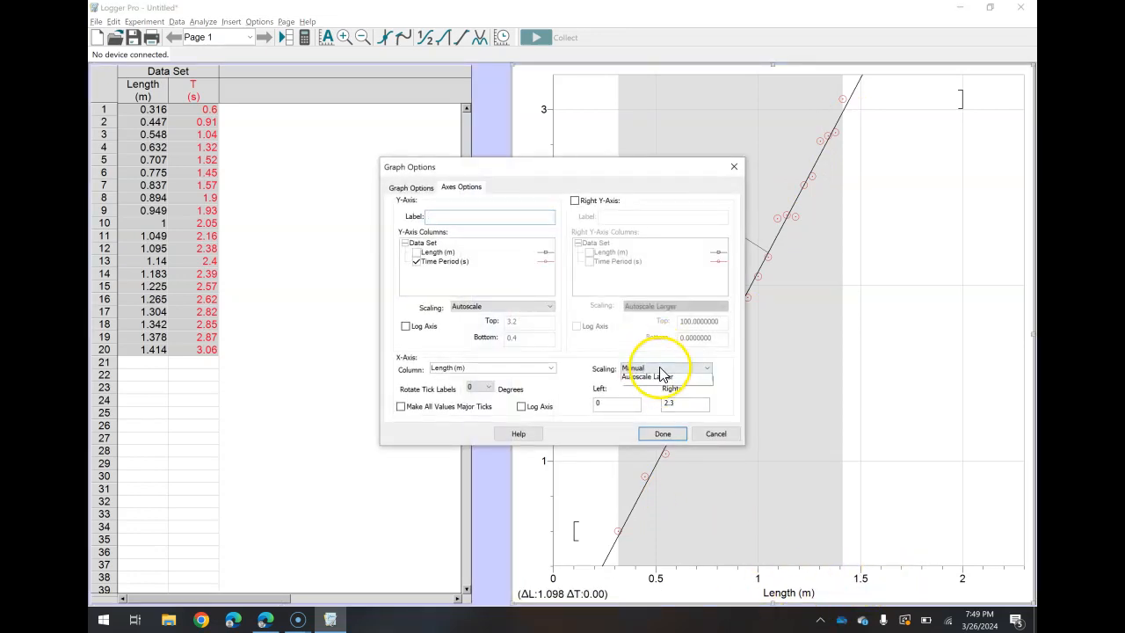